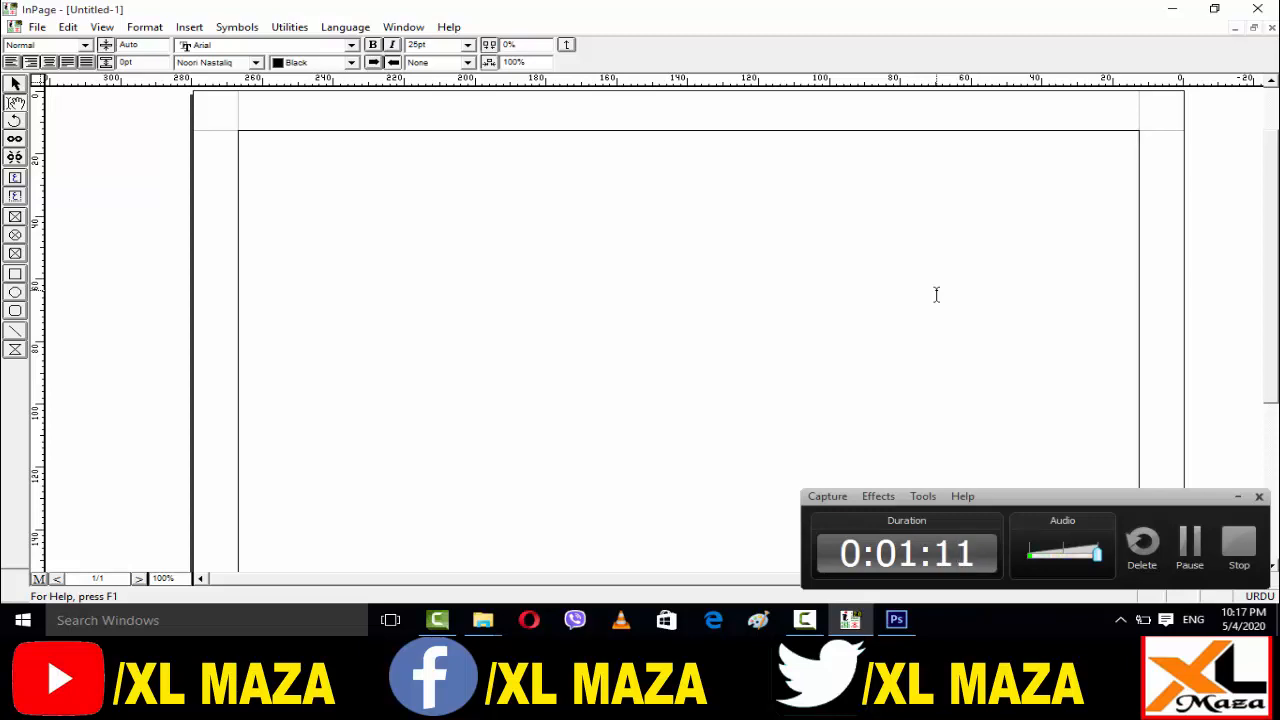
# - Write the Urdu heading "ایڈوب فوٹوشاپ میں اردو کیسے لکھتے ہیں؟" on the blank page
pyautogui.write('ایڈوب ف')
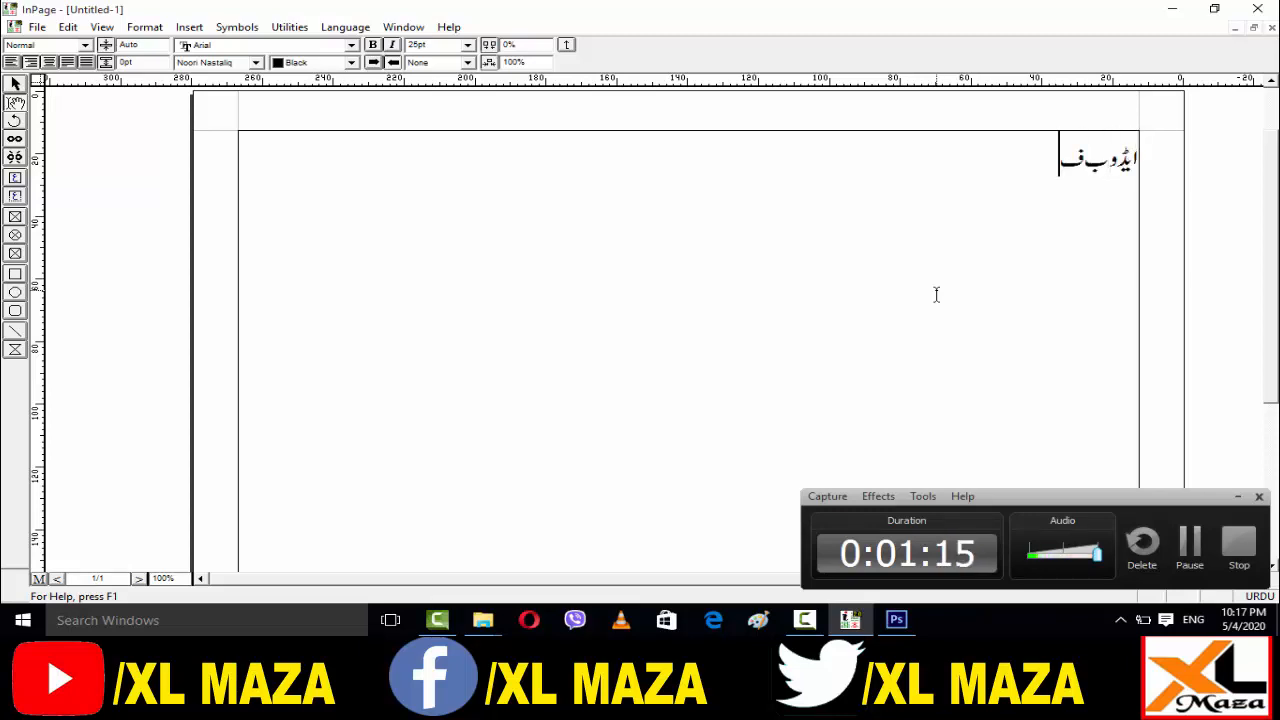
pyautogui.write('وٹوش')
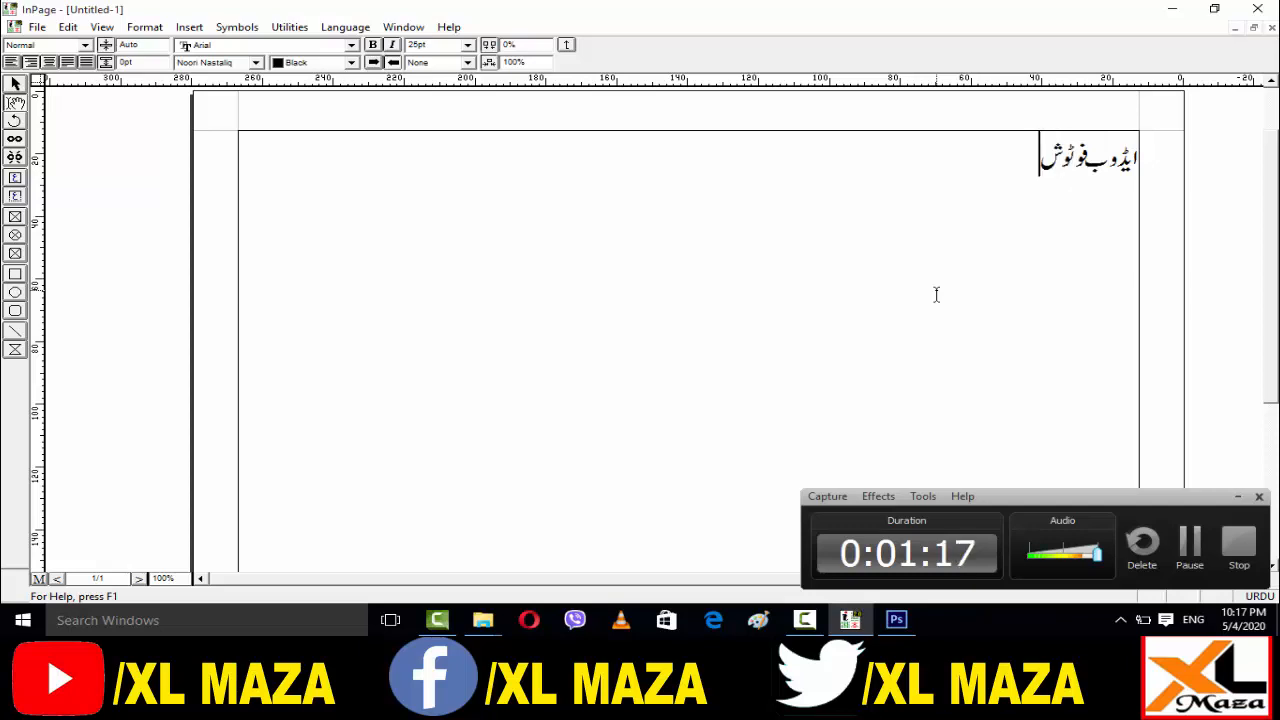
pyautogui.write('اپ میں ا')
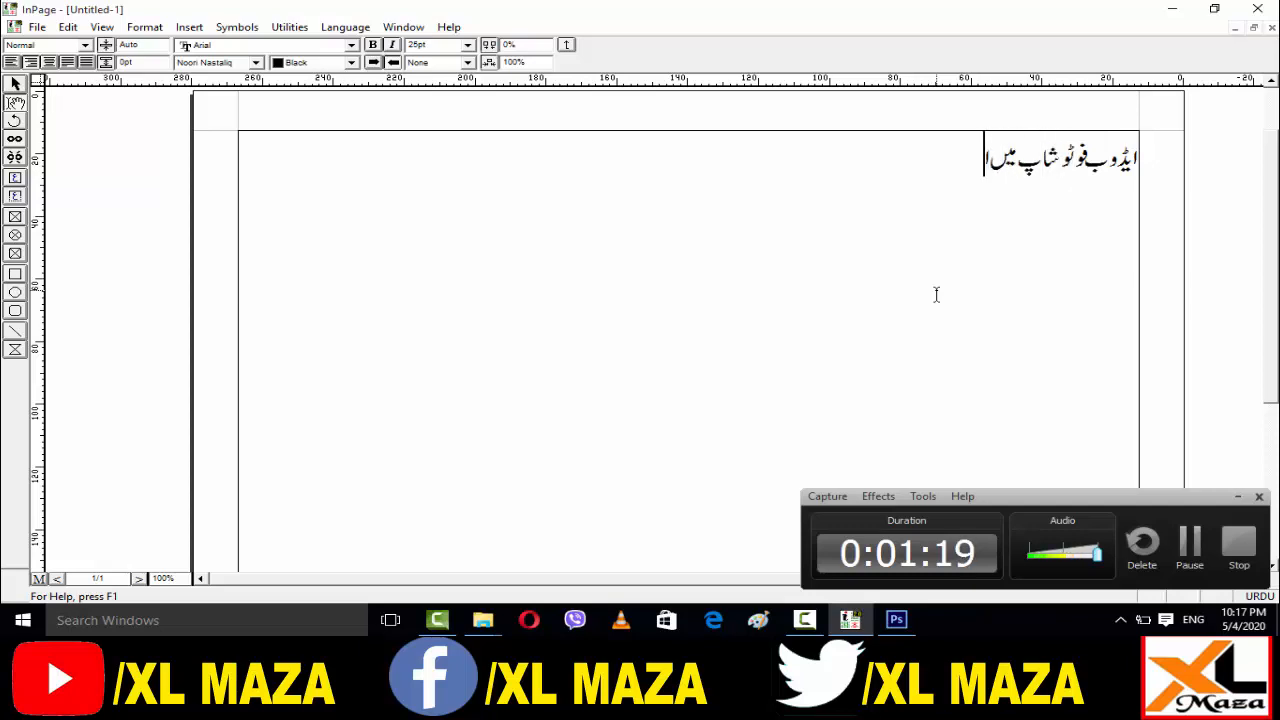
pyautogui.write('ردو ک')
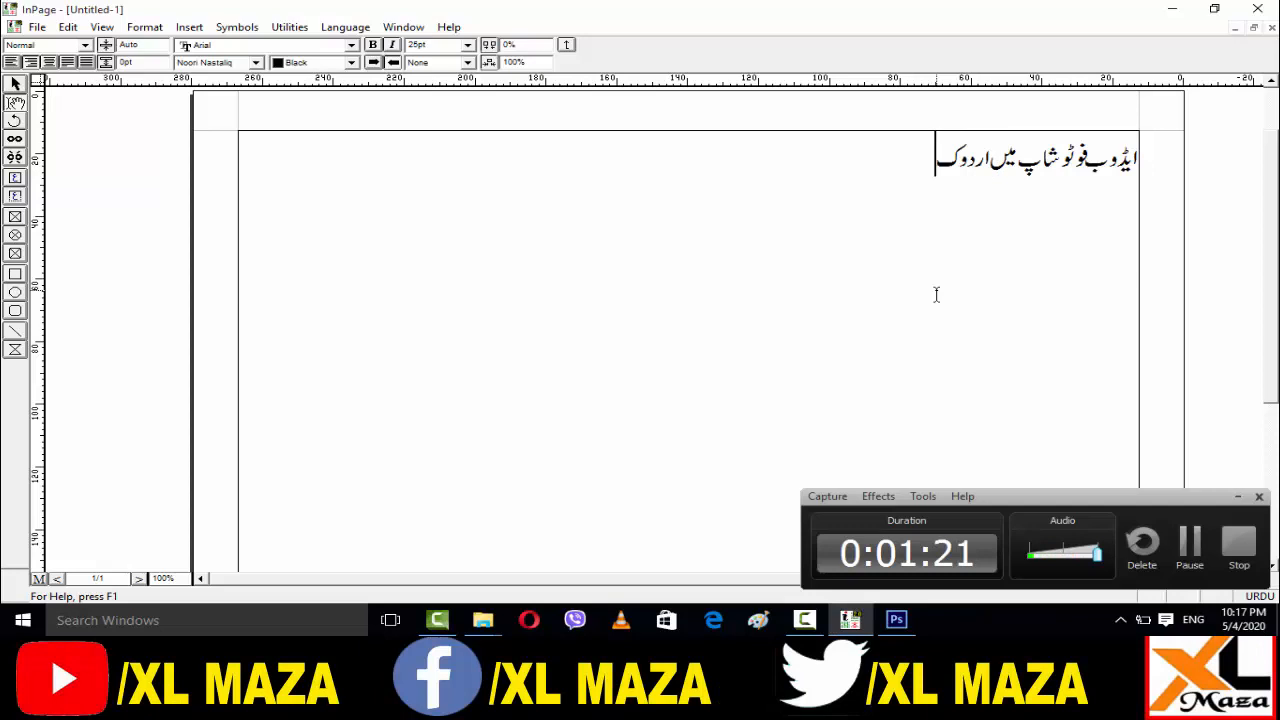
pyautogui.write('یسے')
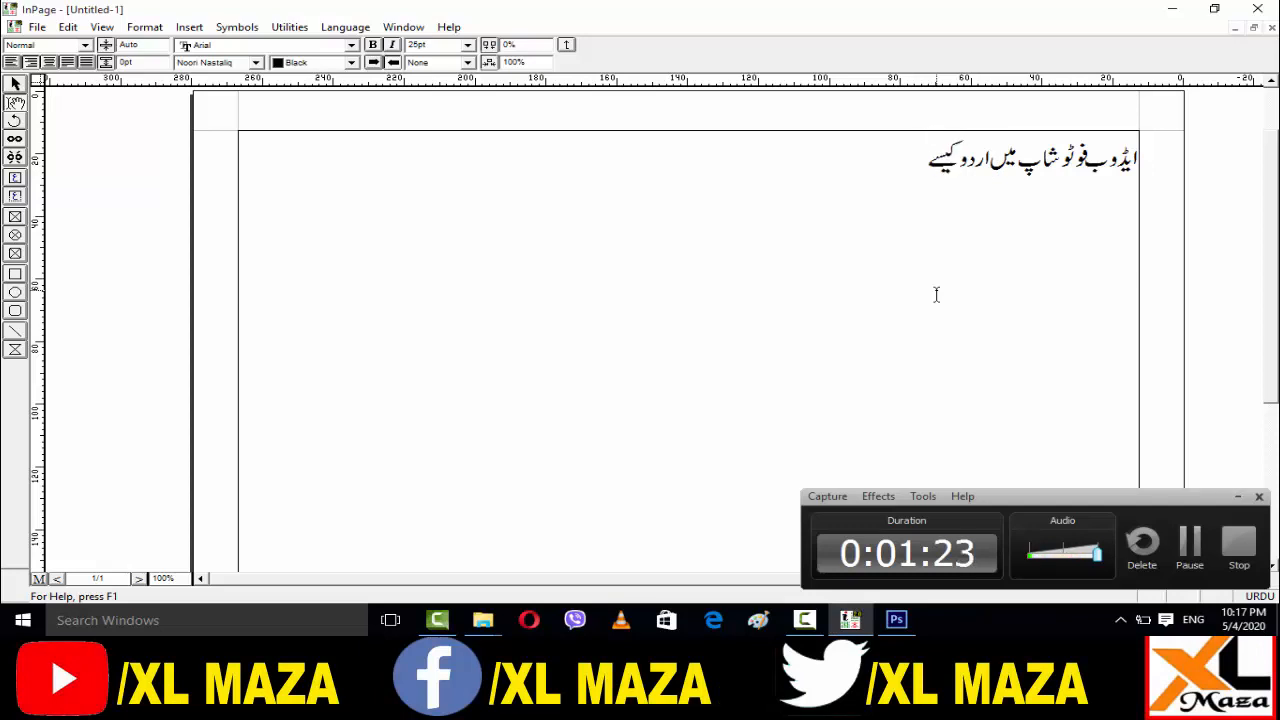
pyautogui.write('لک')
pyautogui.press('BackSpace')
pyautogui.press('BackSpace')
pyautogui.write('ل')
pyautogui.press('BackSpace')
pyautogui.write('لکھت')
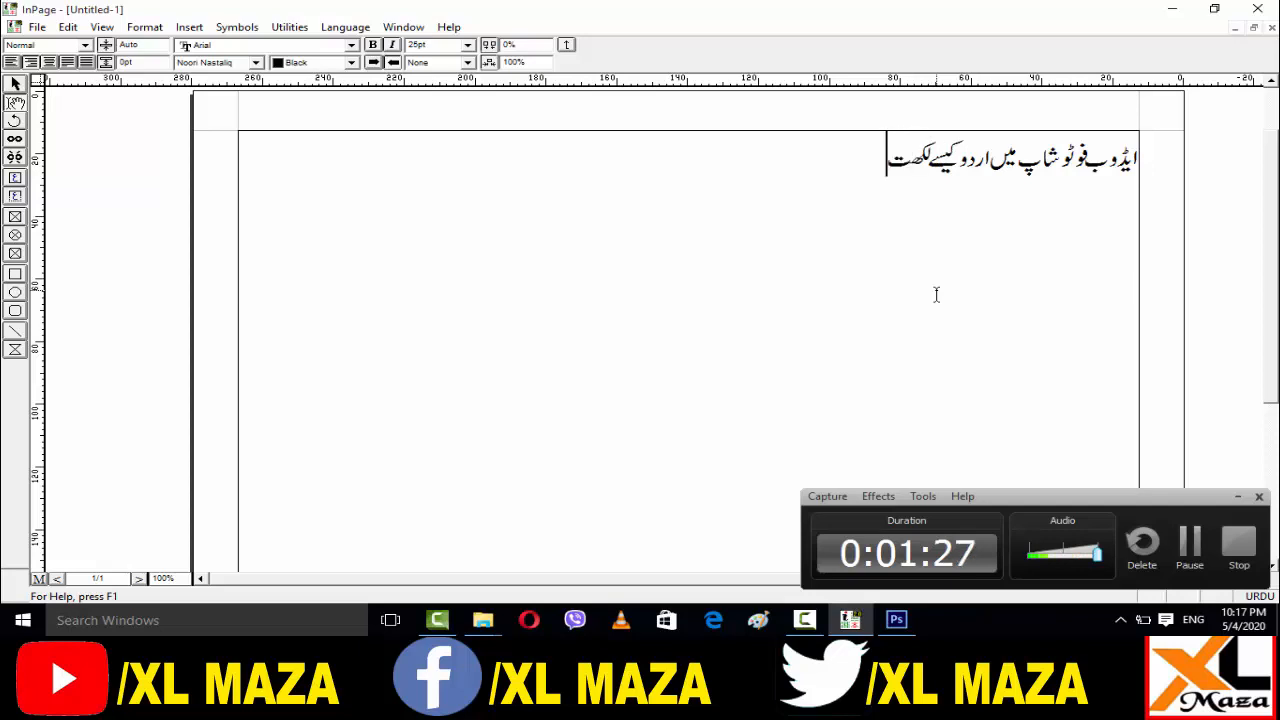
pyautogui.write('ے ہیں؟')
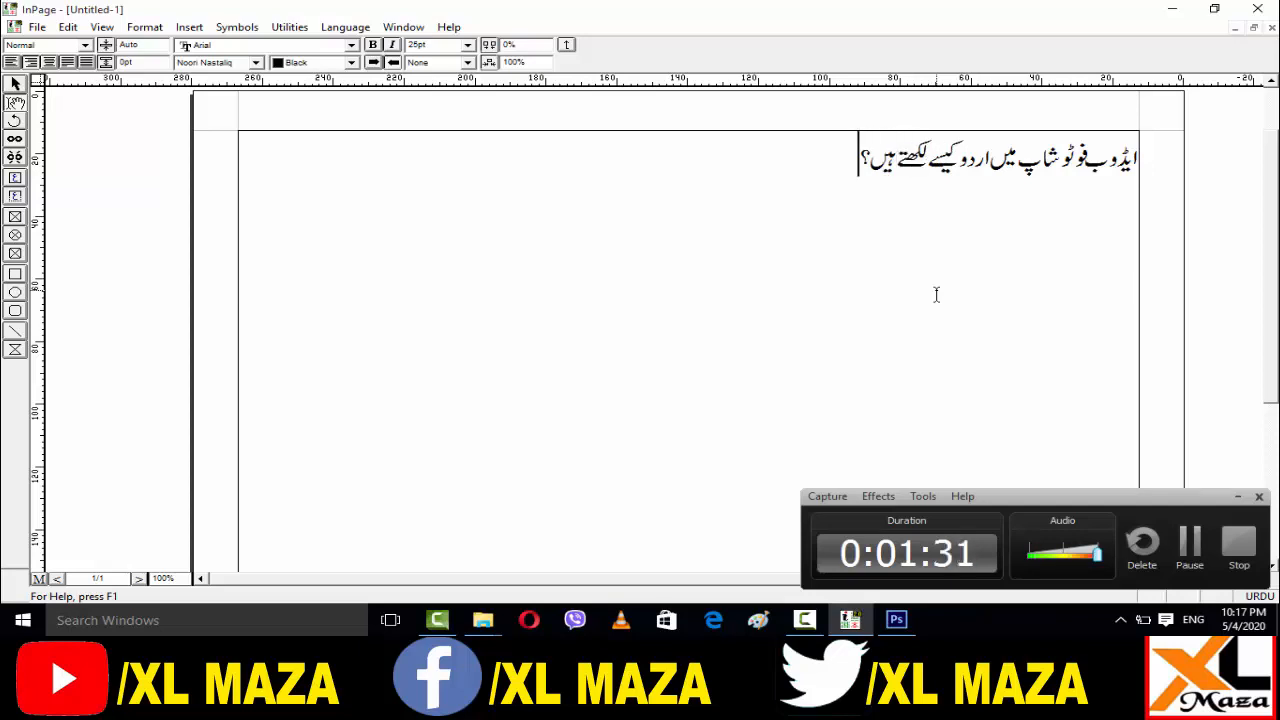
# - Set the font size of the whole Urdu heading to 100 pt
pyautogui.hotkey('ctrl', 'a')
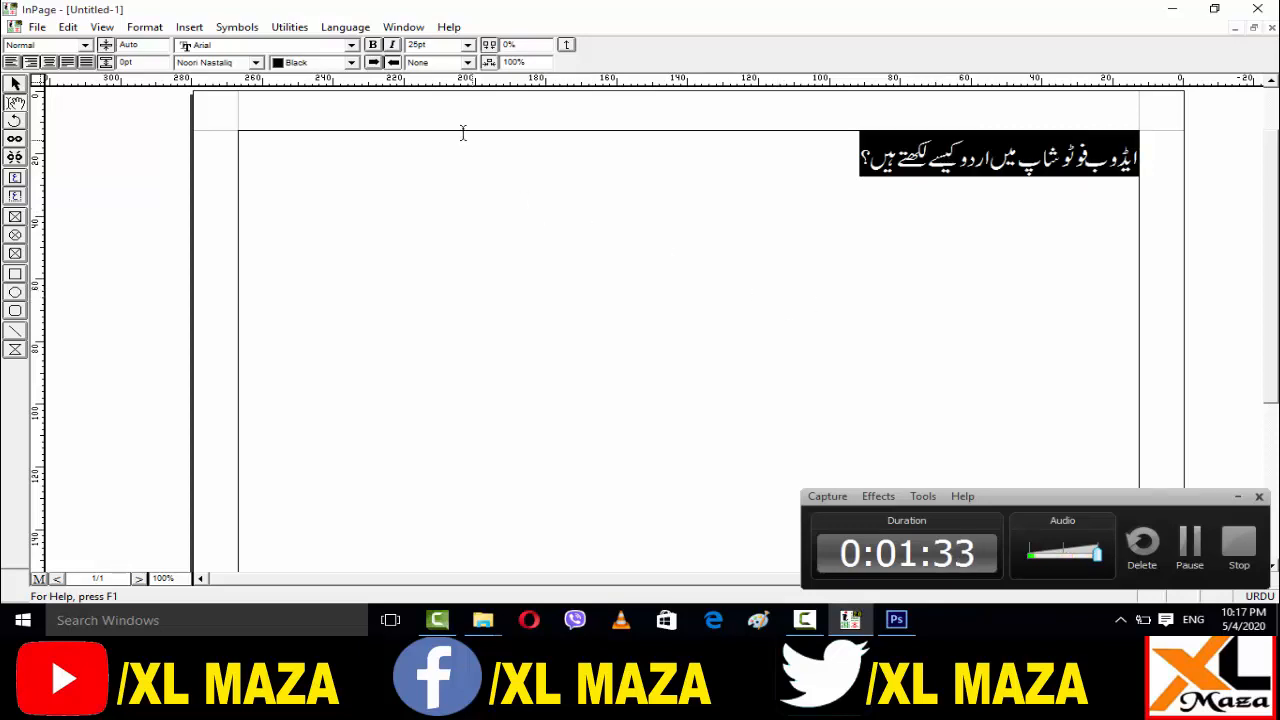
pyautogui.click(449, 44)
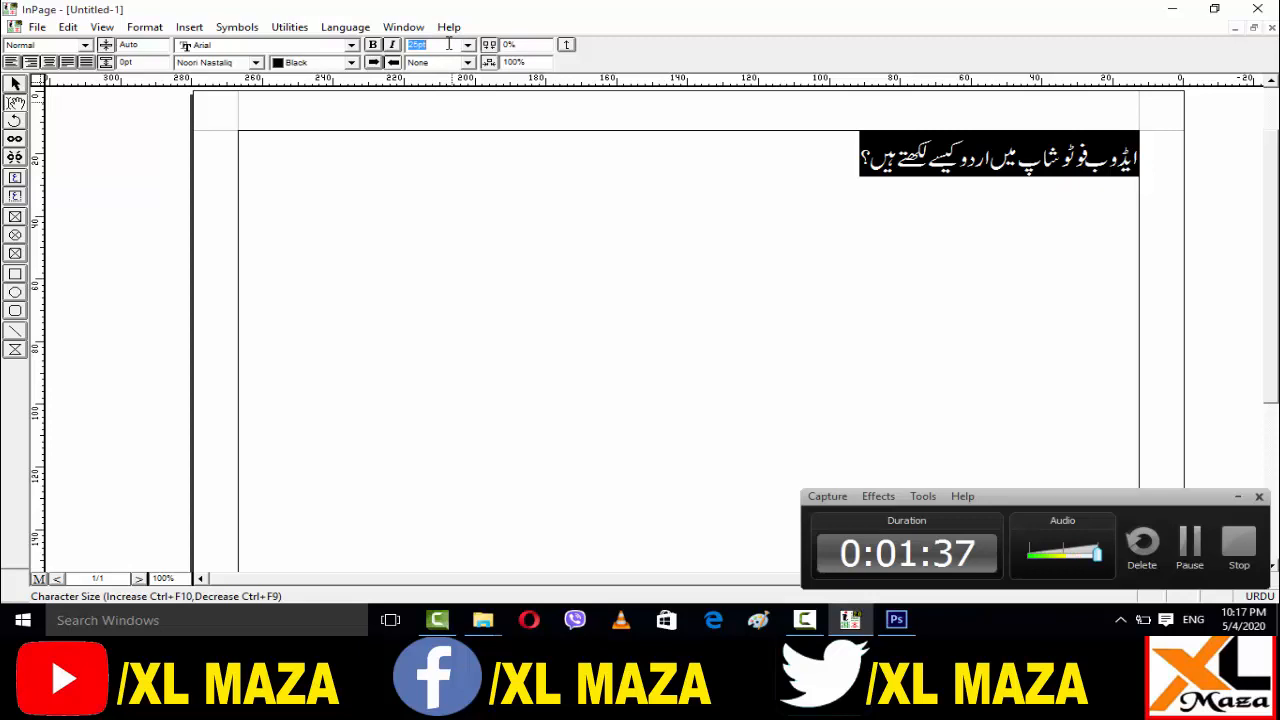
pyautogui.write('100')
pyautogui.press('Return')
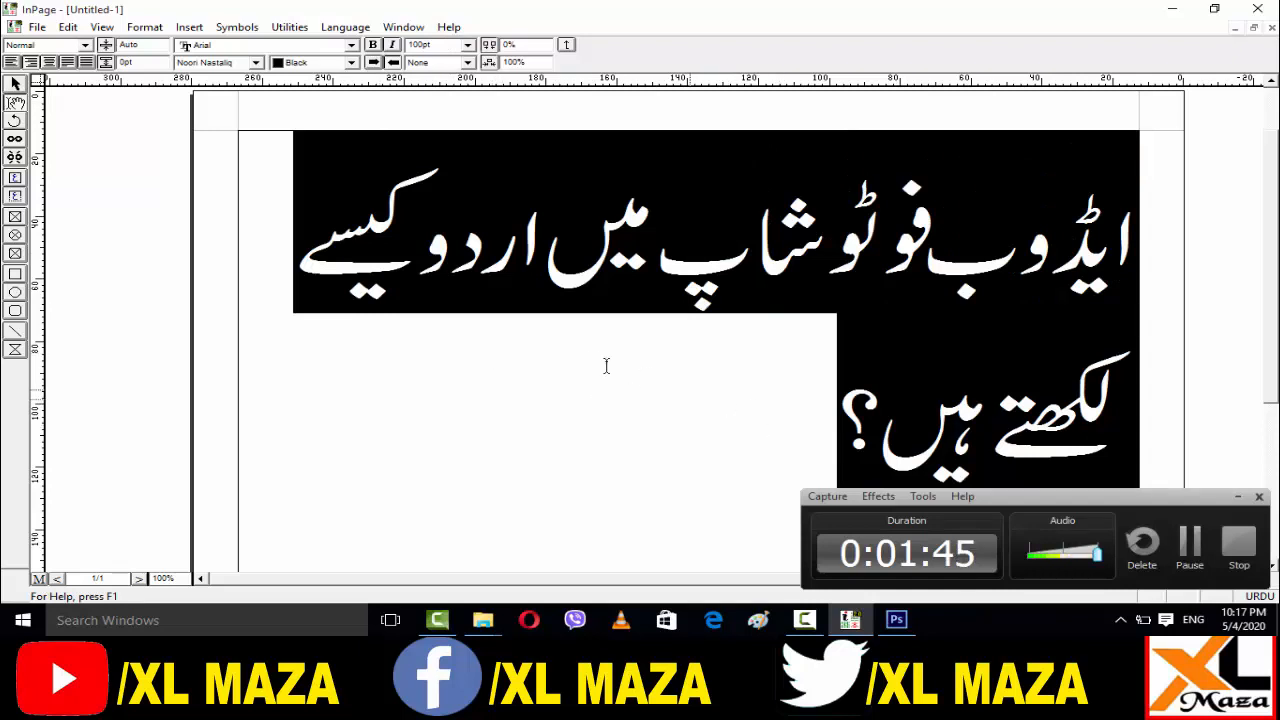
# - Export page 1 as an Encapsulated PostScript picture named urdua.eps on the Desktop
pyautogui.click(37, 27)
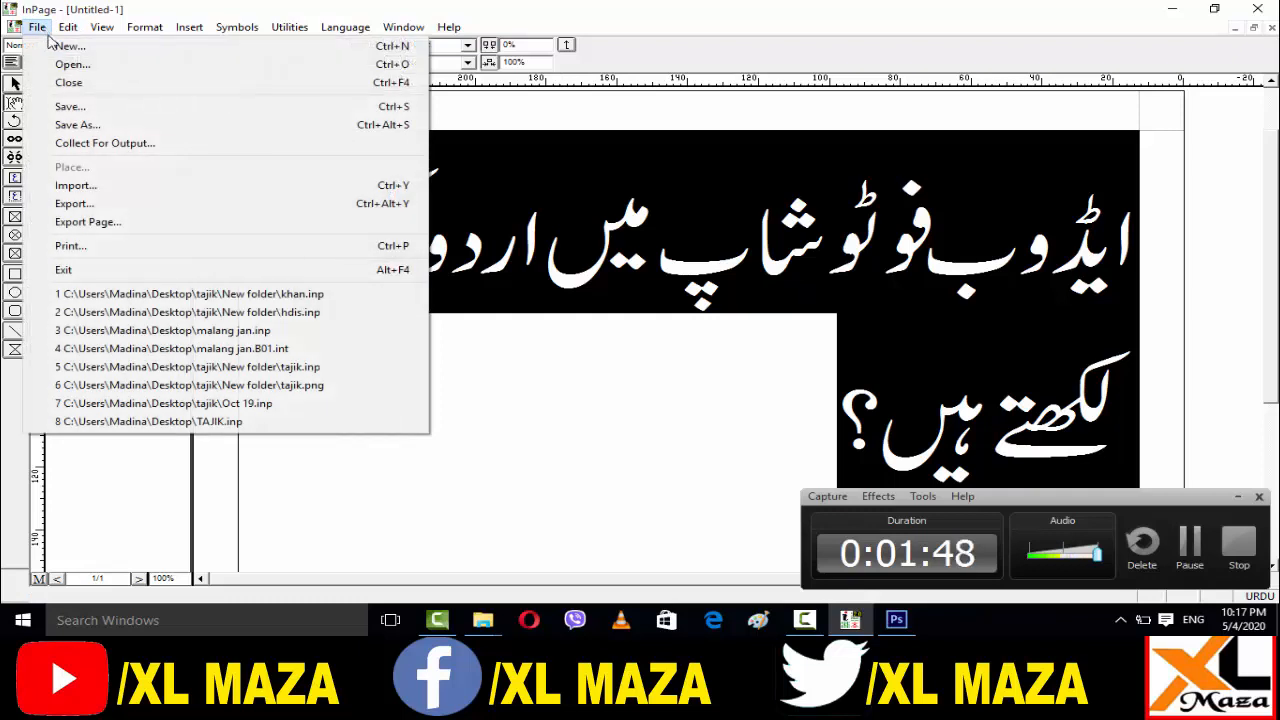
pyautogui.click(118, 222)
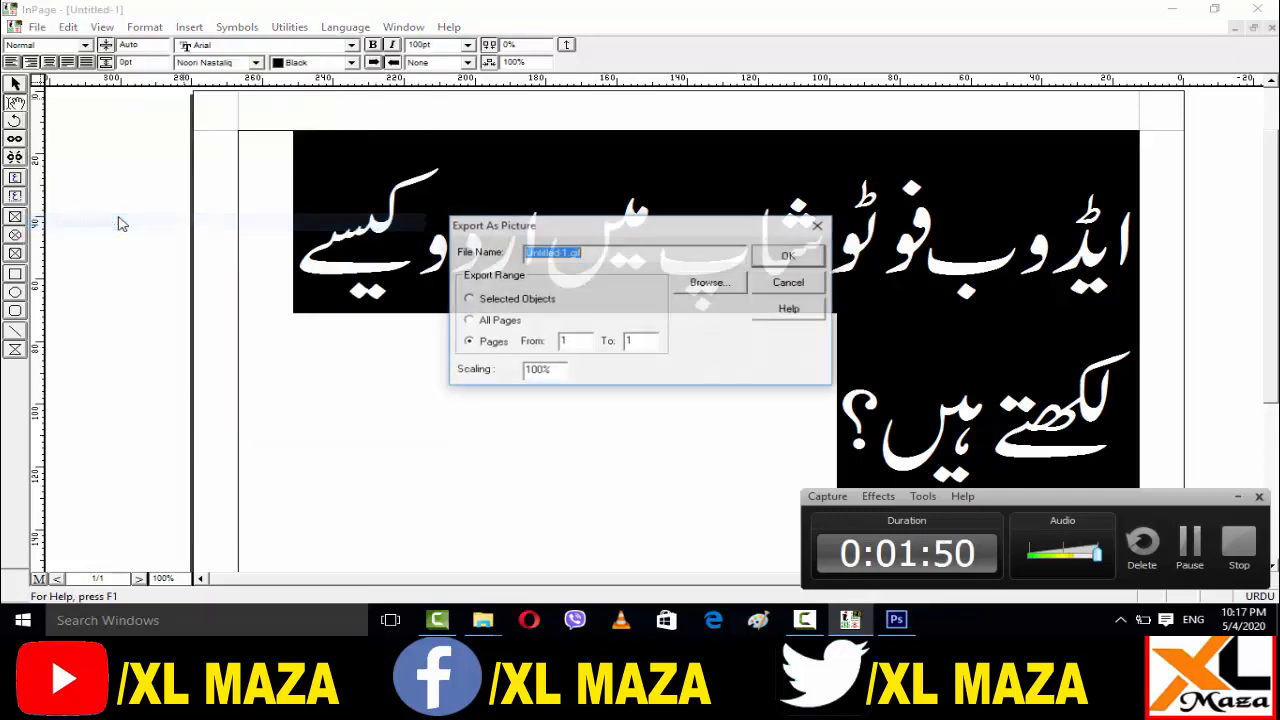
pyautogui.click(710, 283)
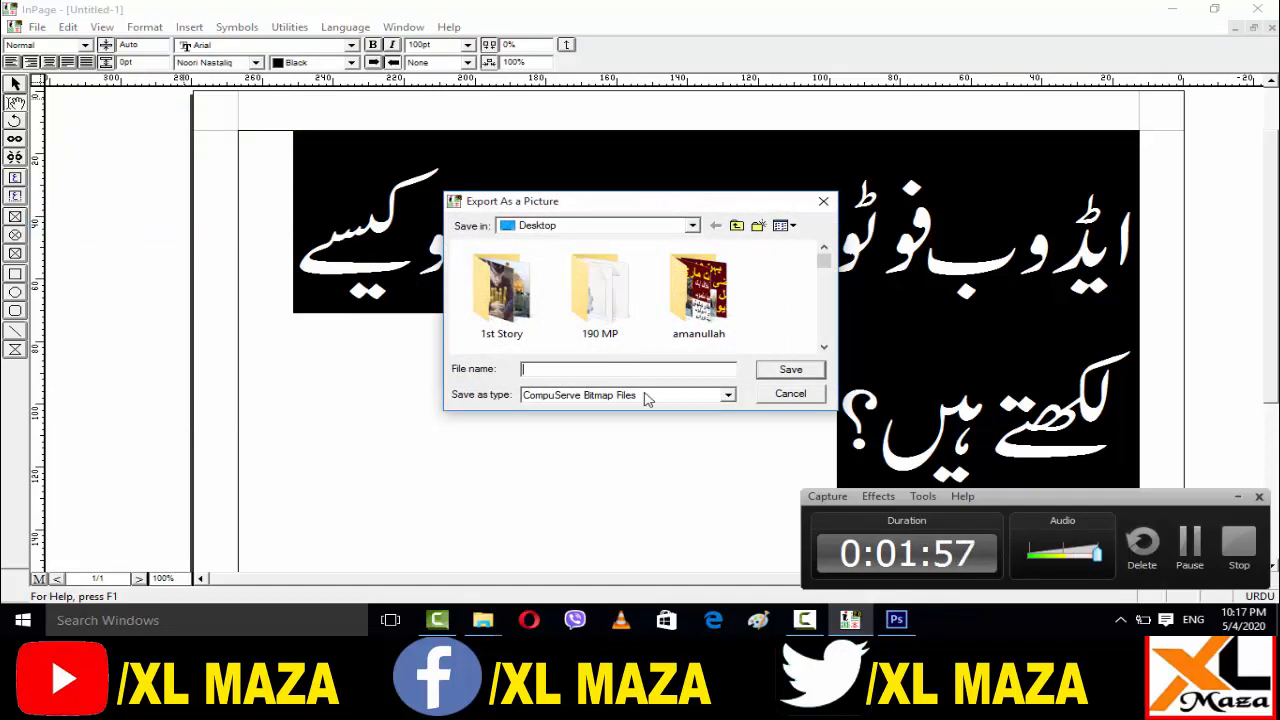
pyautogui.write('urdu')
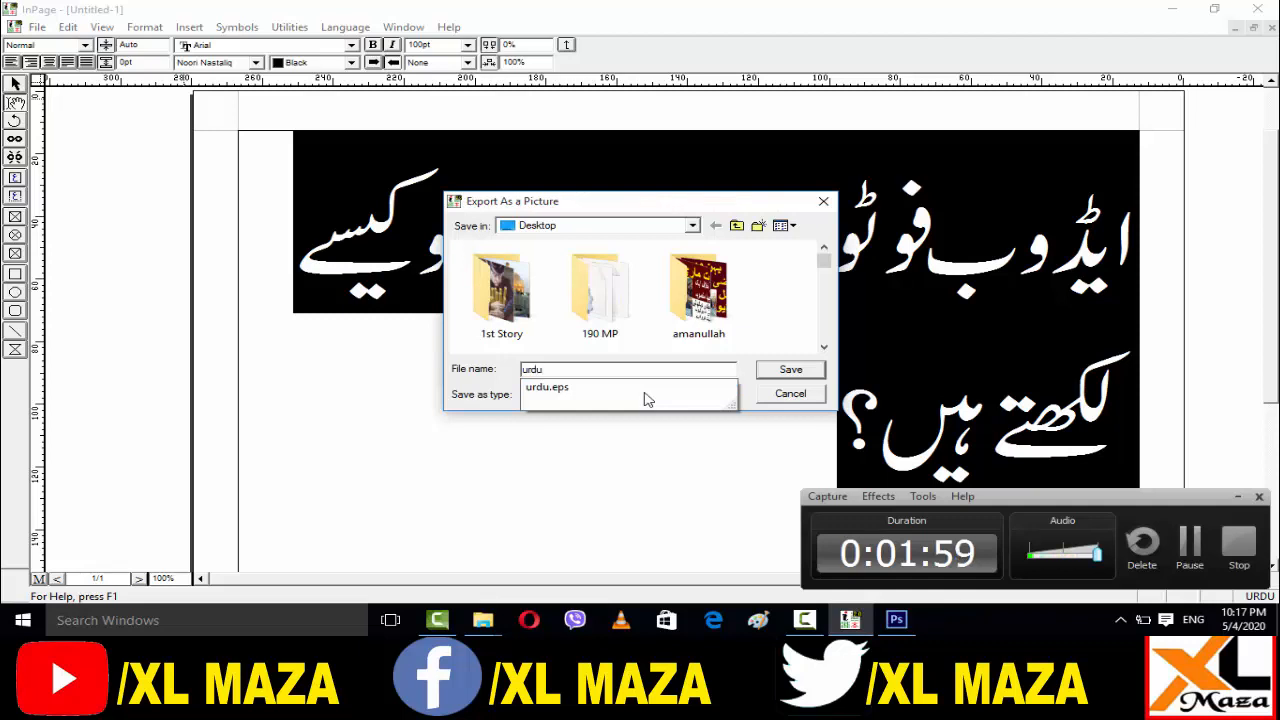
pyautogui.press('Down')
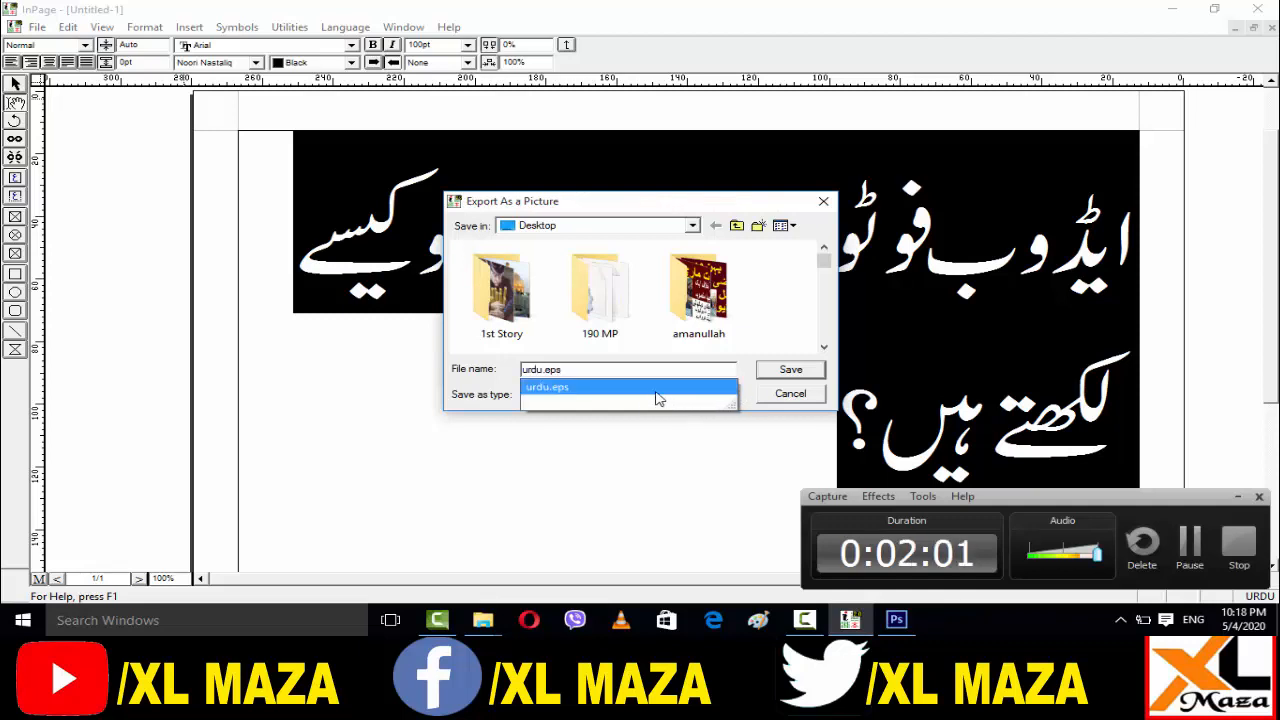
pyautogui.click(658, 398)
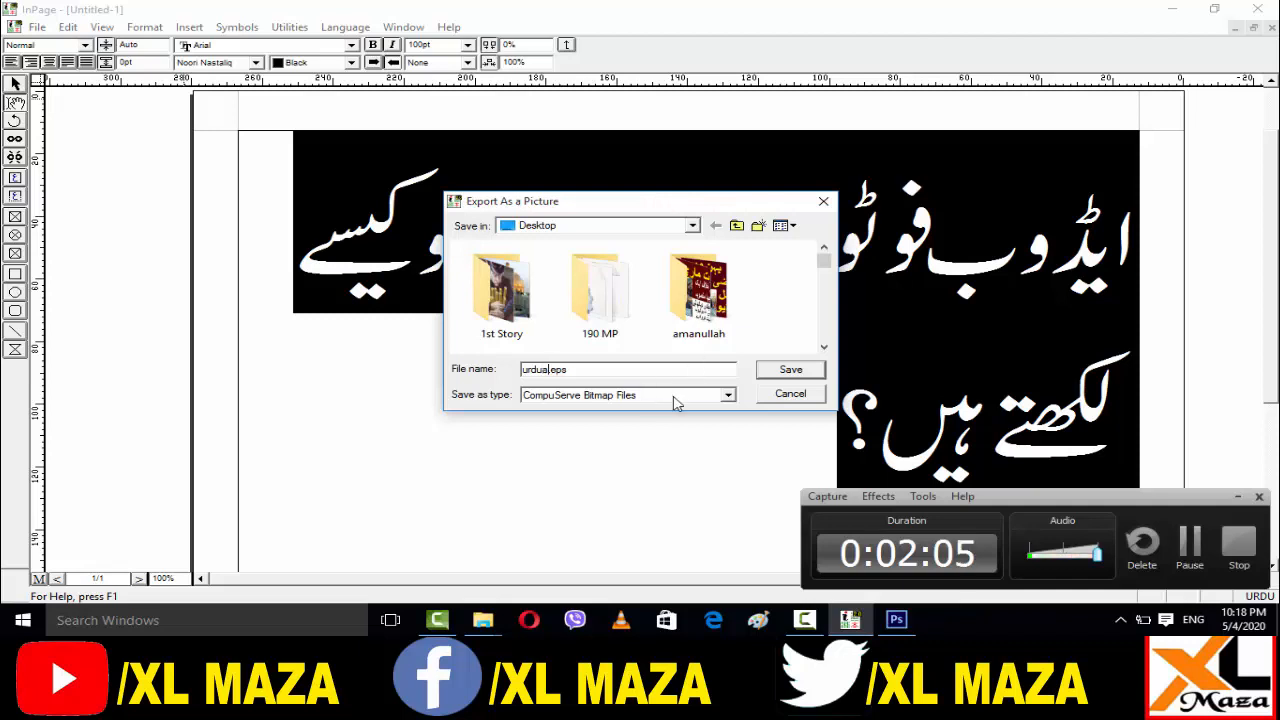
pyautogui.click(675, 398)
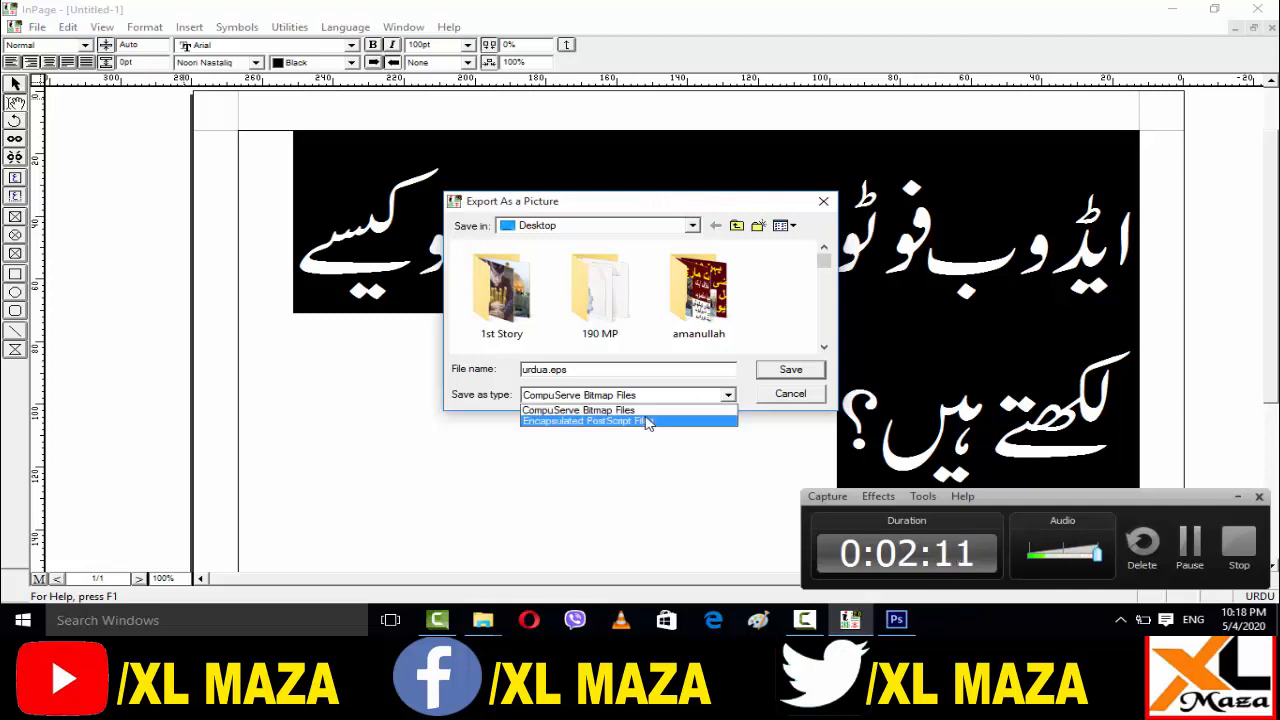
pyautogui.click(647, 422)
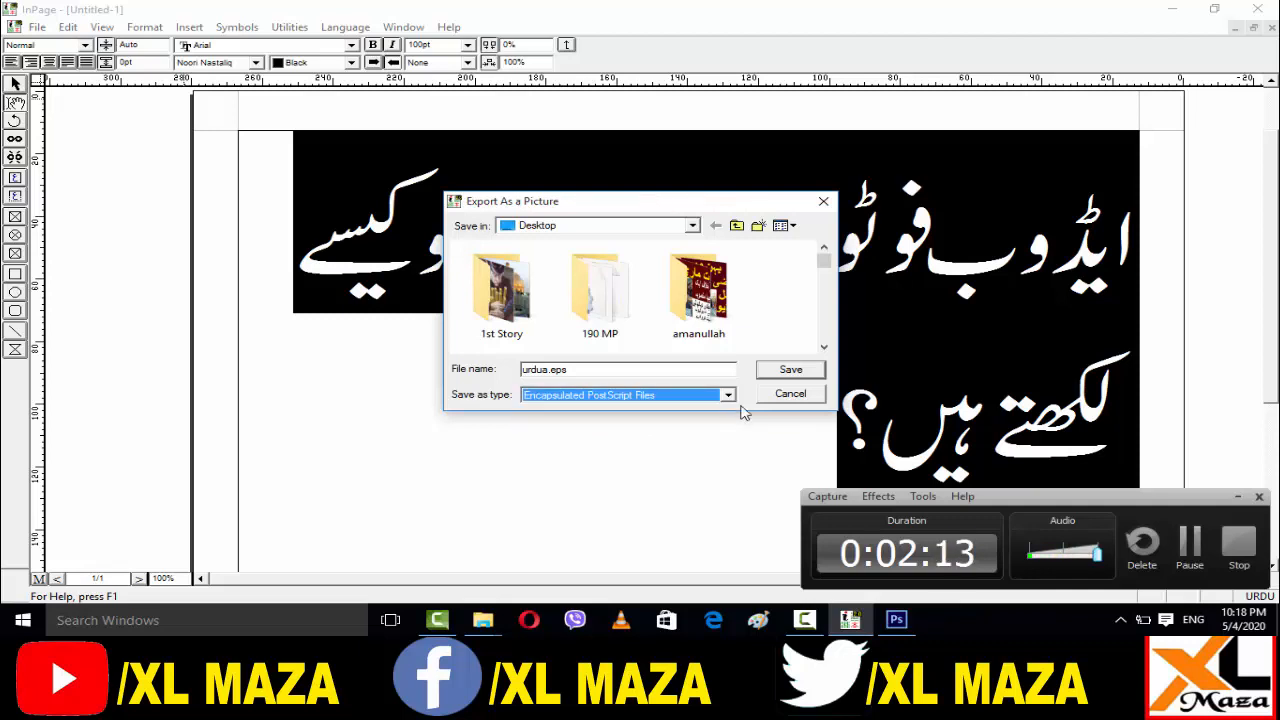
pyautogui.click(792, 369)
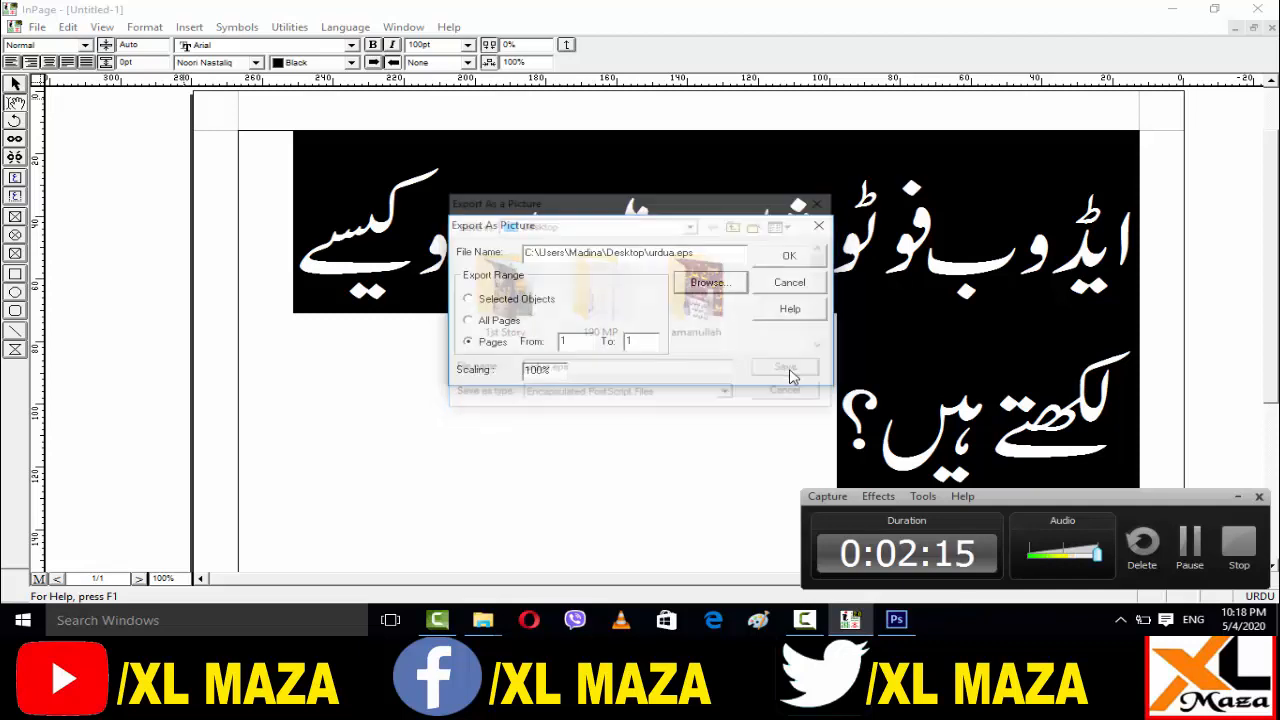
pyautogui.click(798, 259)
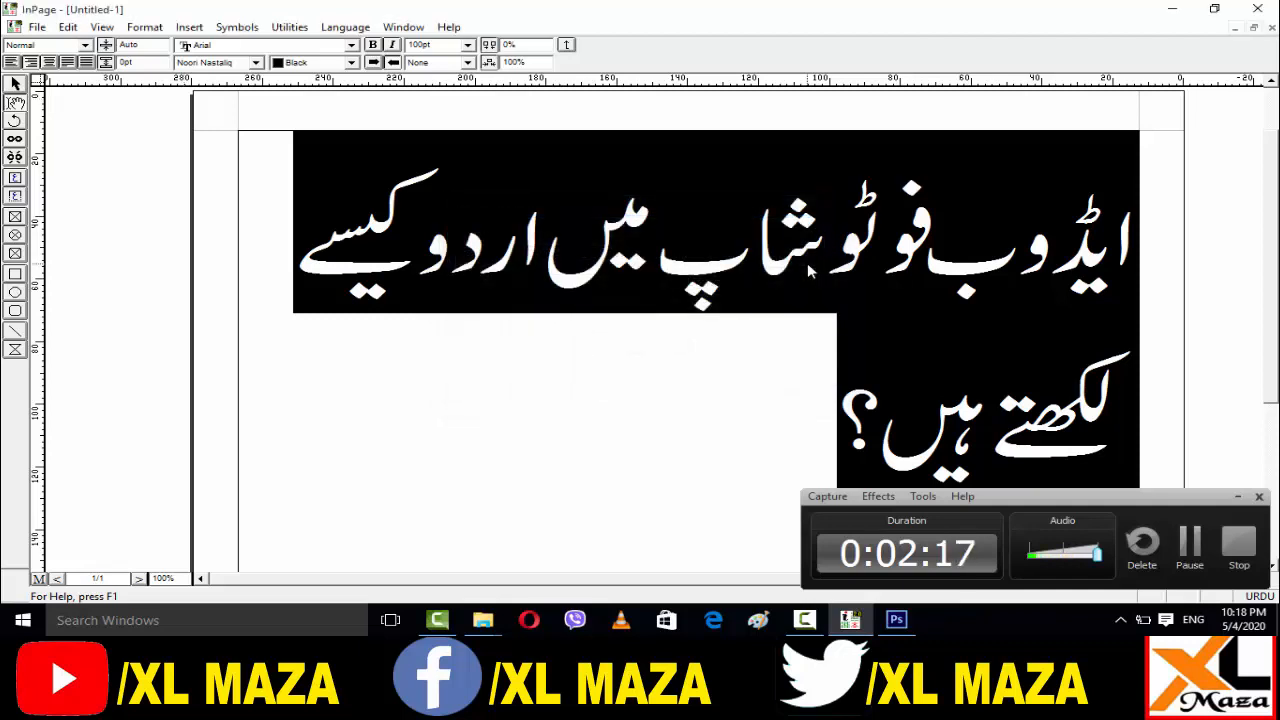
# - Minimize the open windows and move the urdua.eps file to an empty area of the desktop
pyautogui.rightClick(955, 630)
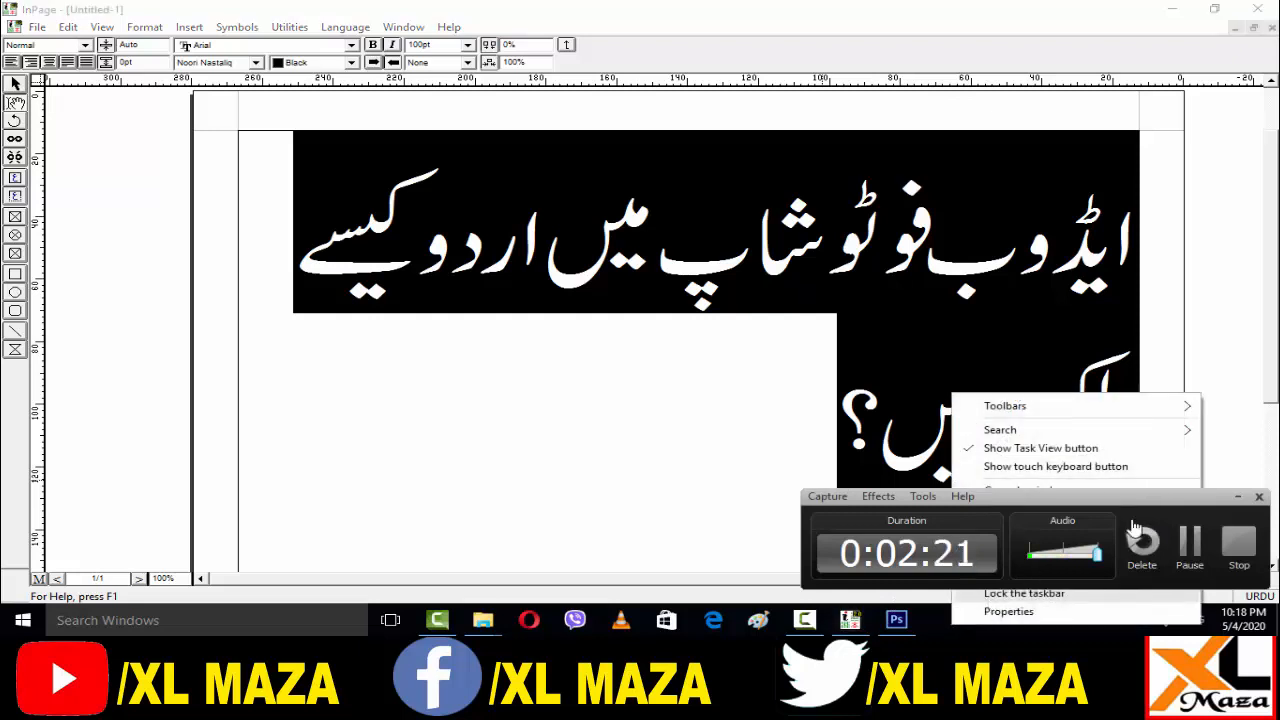
pyautogui.click(748, 445)
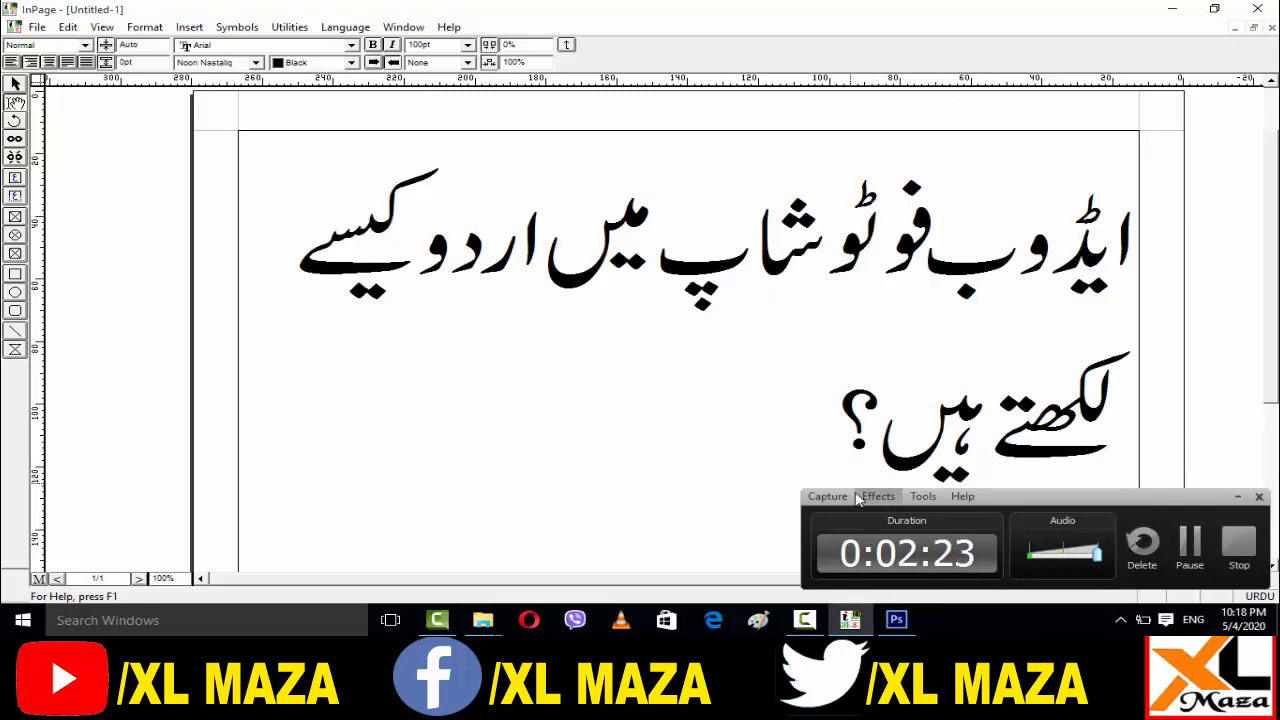
pyautogui.rightClick(966, 622)
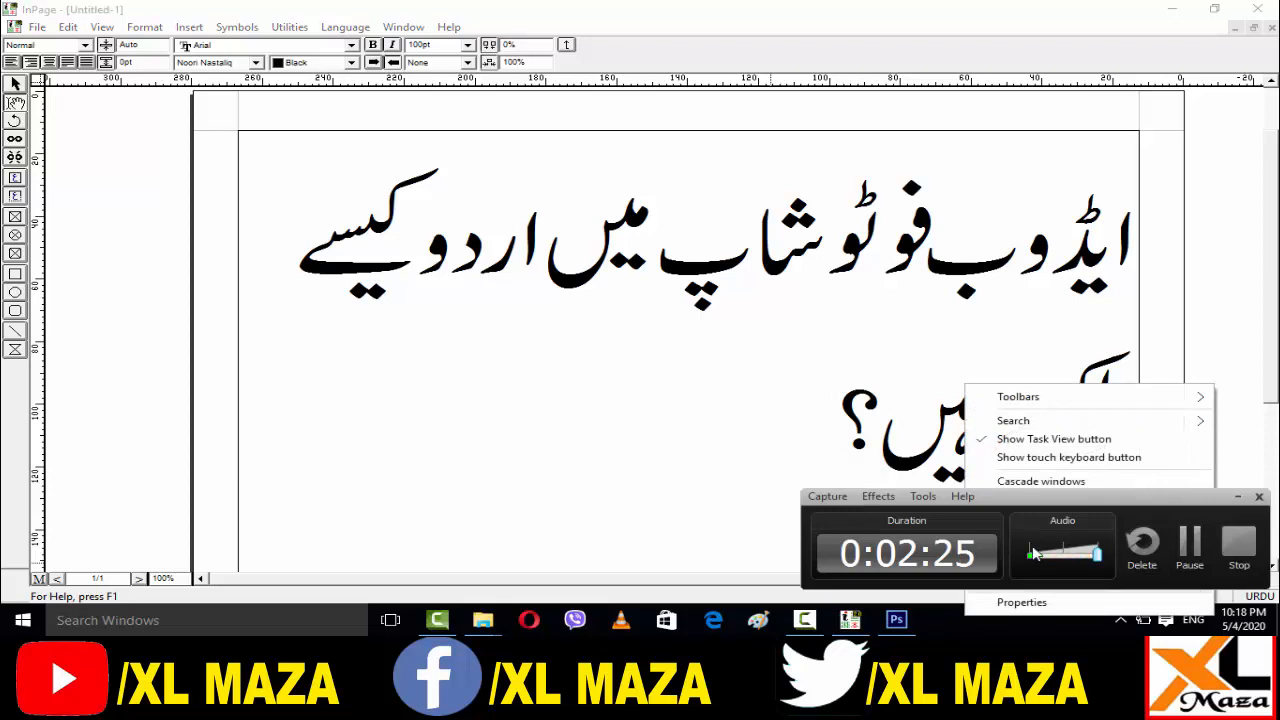
pyautogui.click(1175, 10)
pyautogui.click(1183, 12)
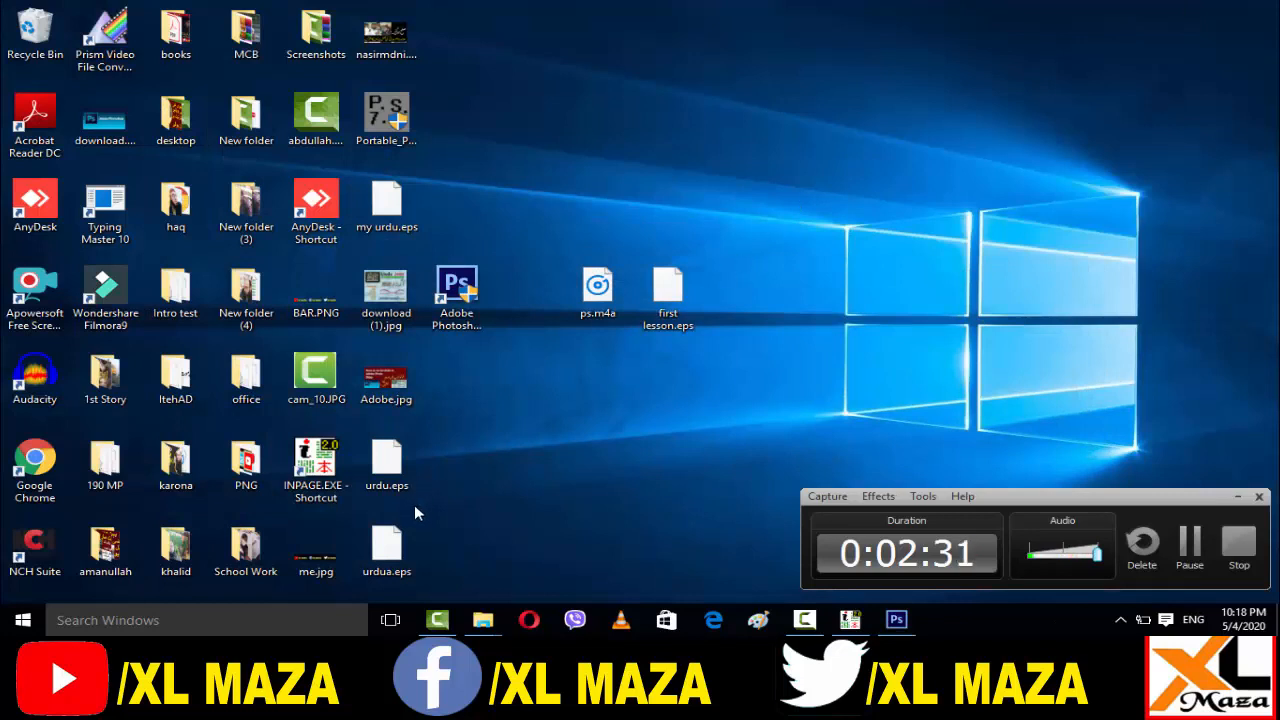
pyautogui.moveTo(386, 550); pyautogui.dragTo(744, 148)
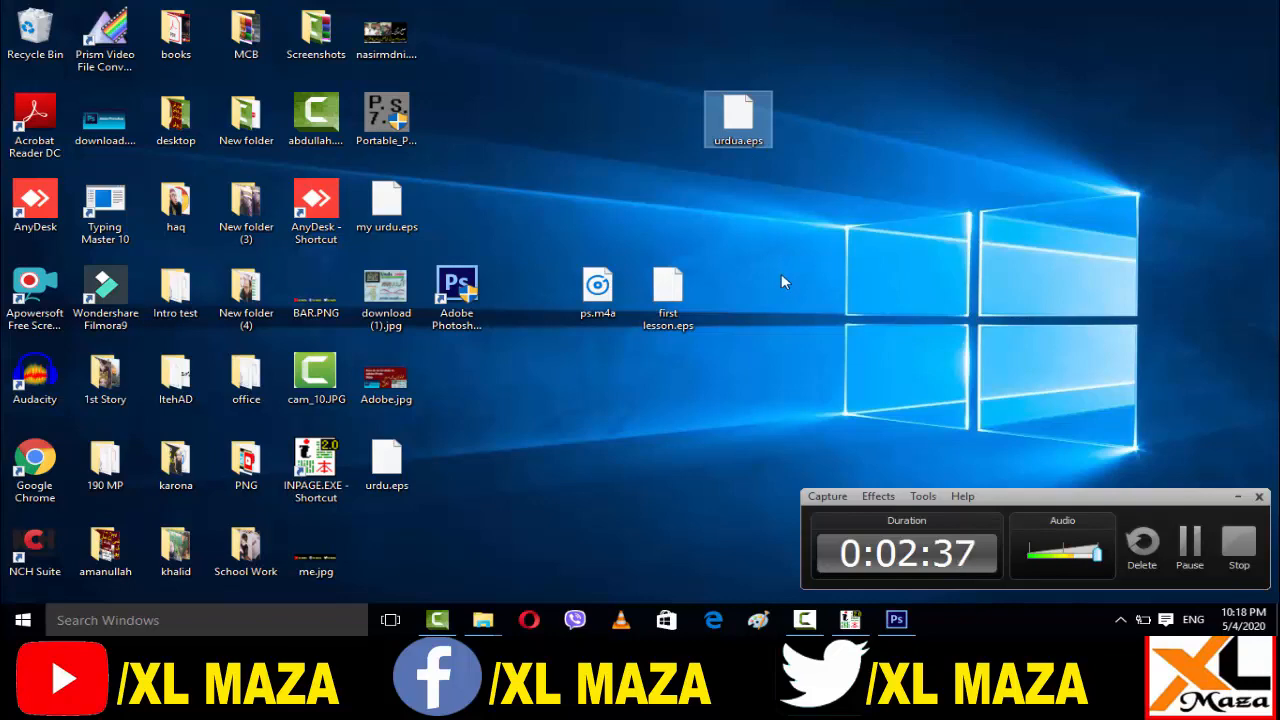
# - Switch to Photoshop and open urdua.eps from the Desktop, accepting the default import settings
pyautogui.click(895, 620)
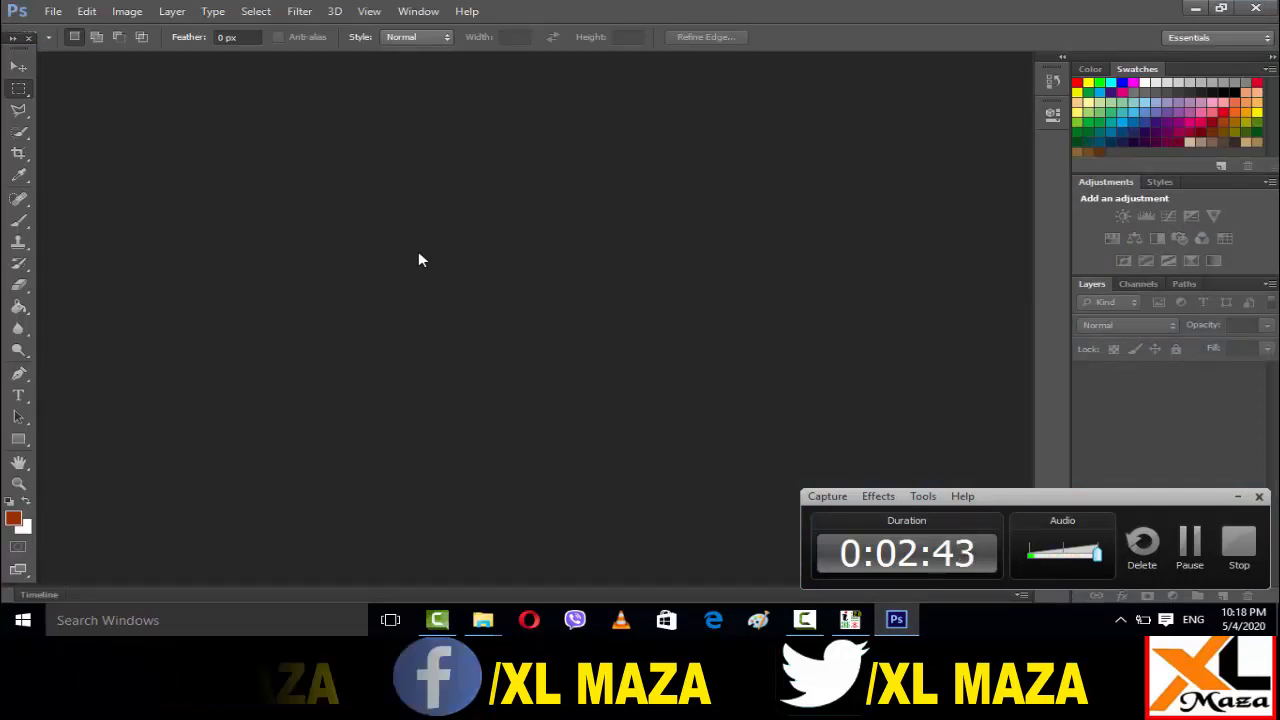
pyautogui.hotkey('ctrl', 'o')
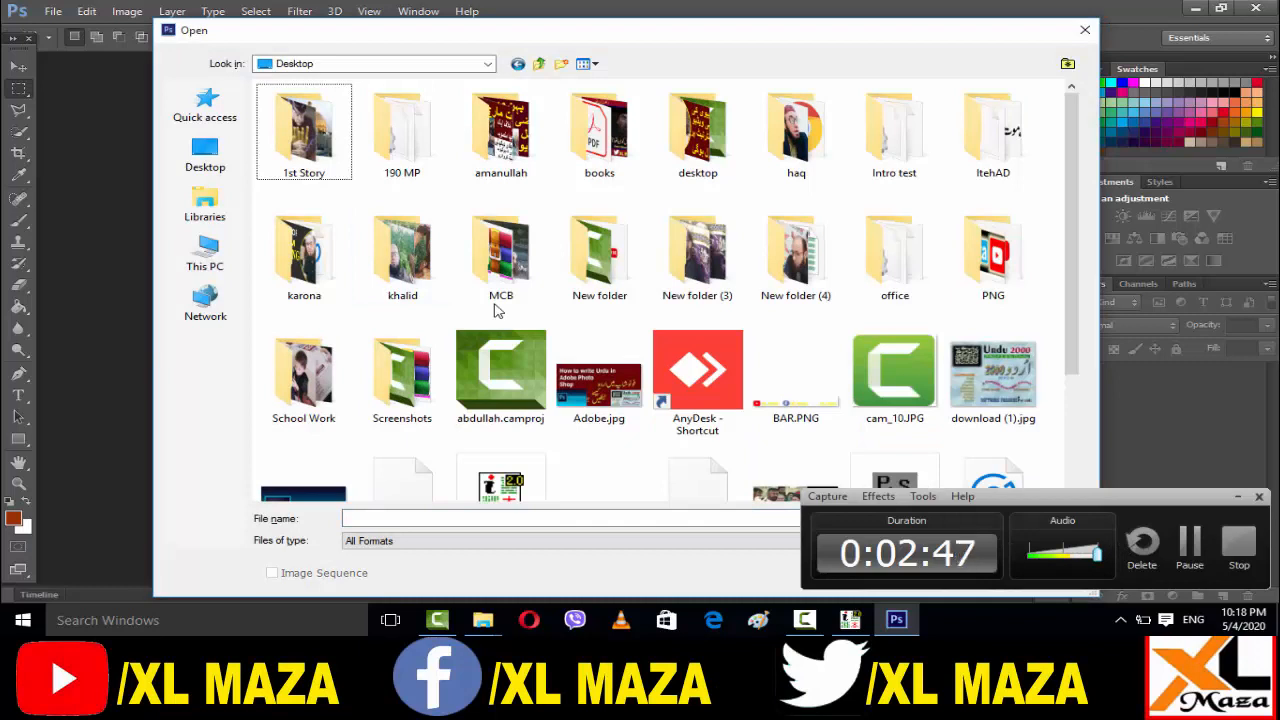
pyautogui.press('Down')
pyautogui.press('Down')
pyautogui.press('Down')
pyautogui.press('Right')
pyautogui.press('Right')
pyautogui.press('Right')
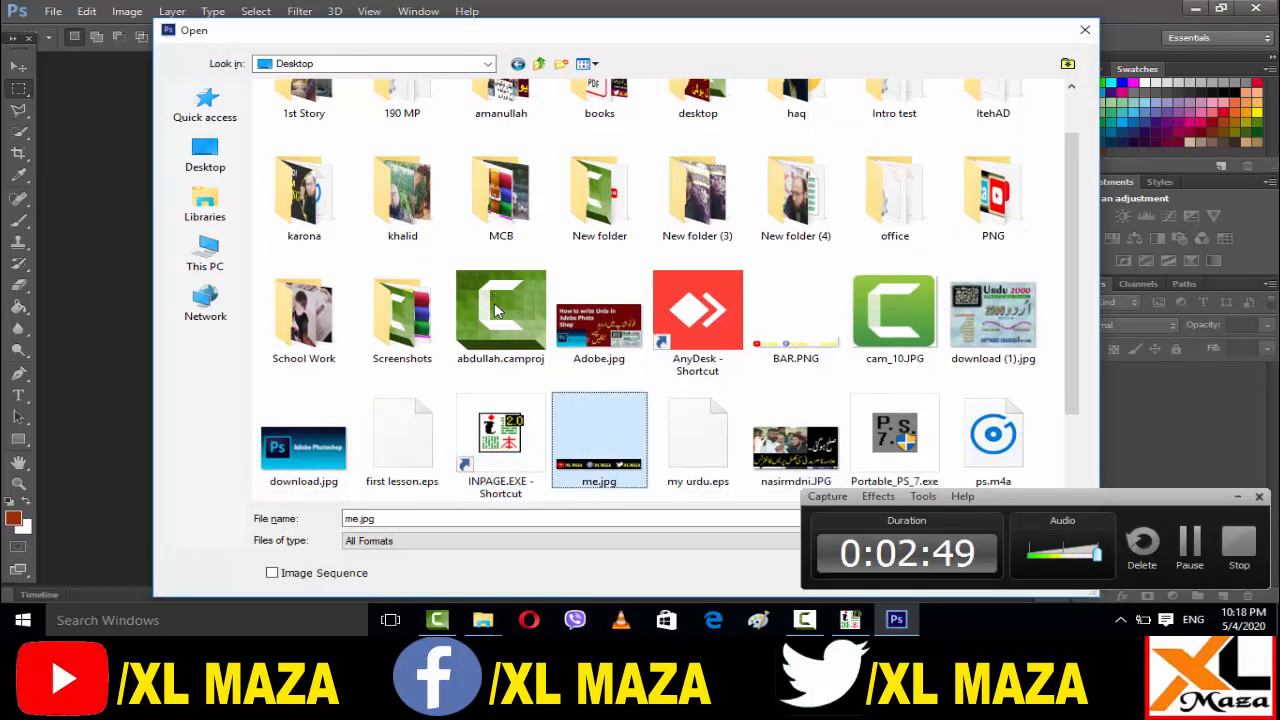
pyautogui.press('Right')
pyautogui.press('Right')
pyautogui.press('Right')
pyautogui.press('Right')
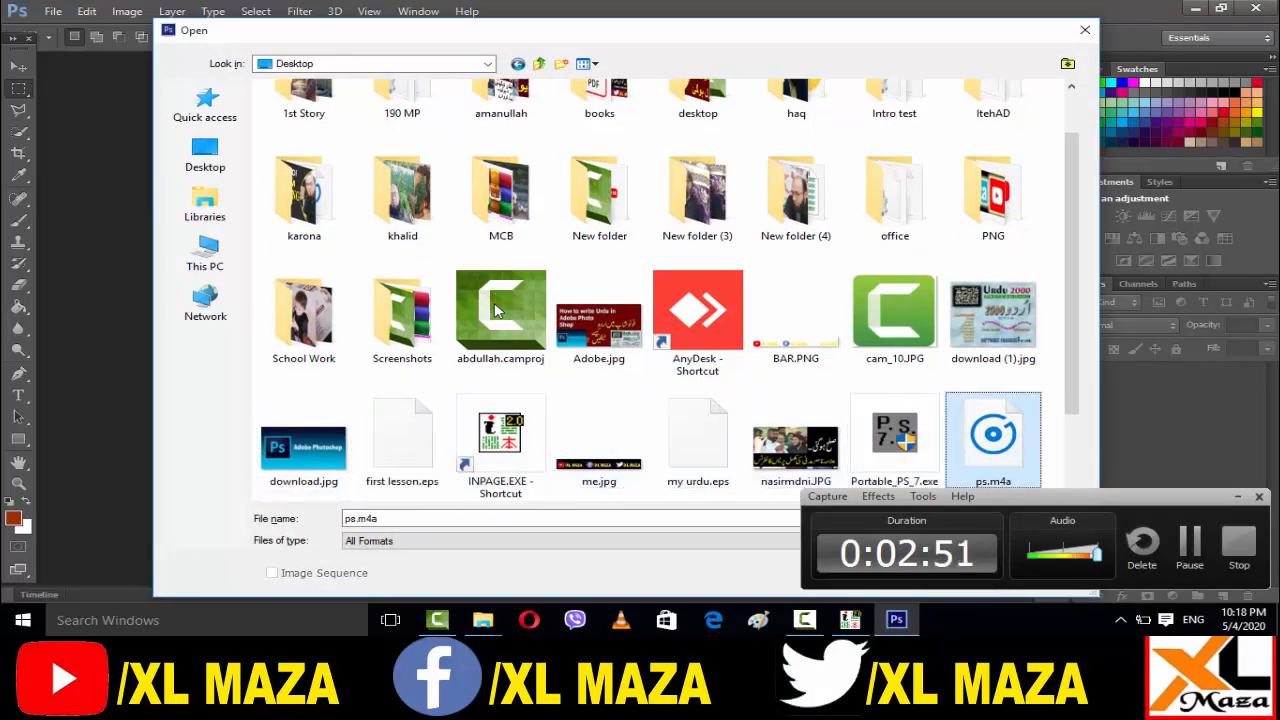
pyautogui.press('Right')
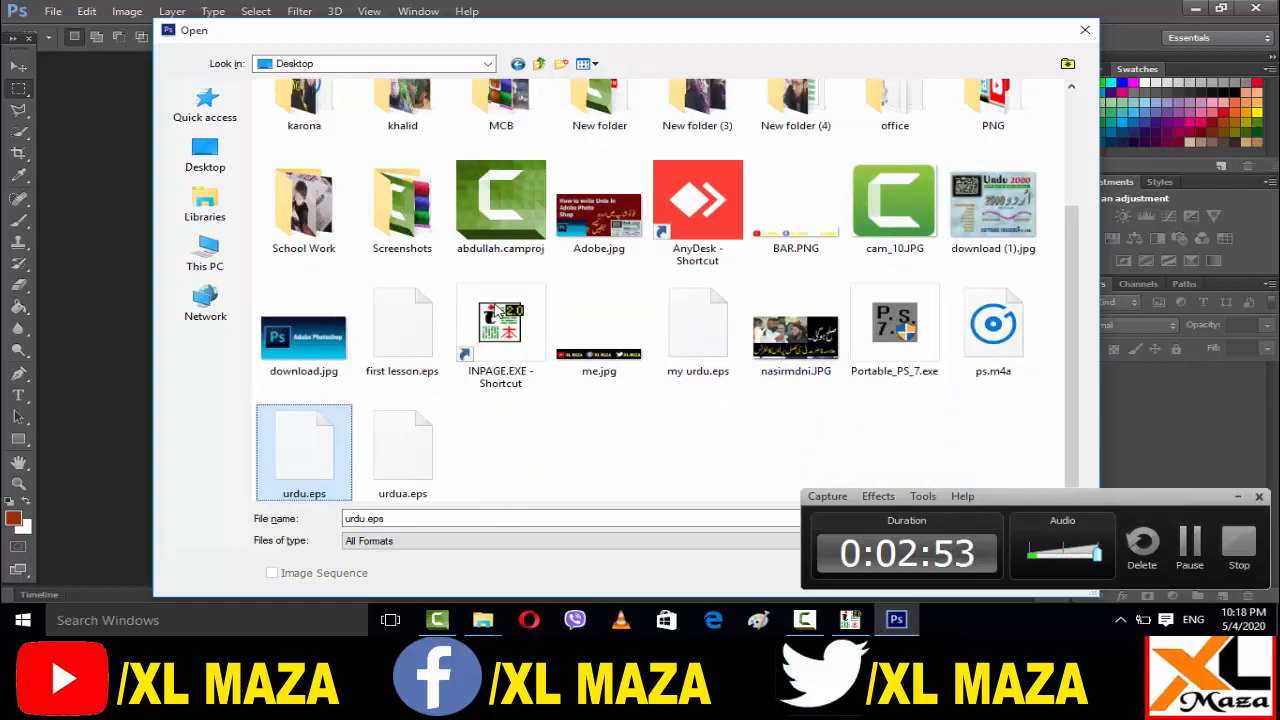
pyautogui.press('Right')
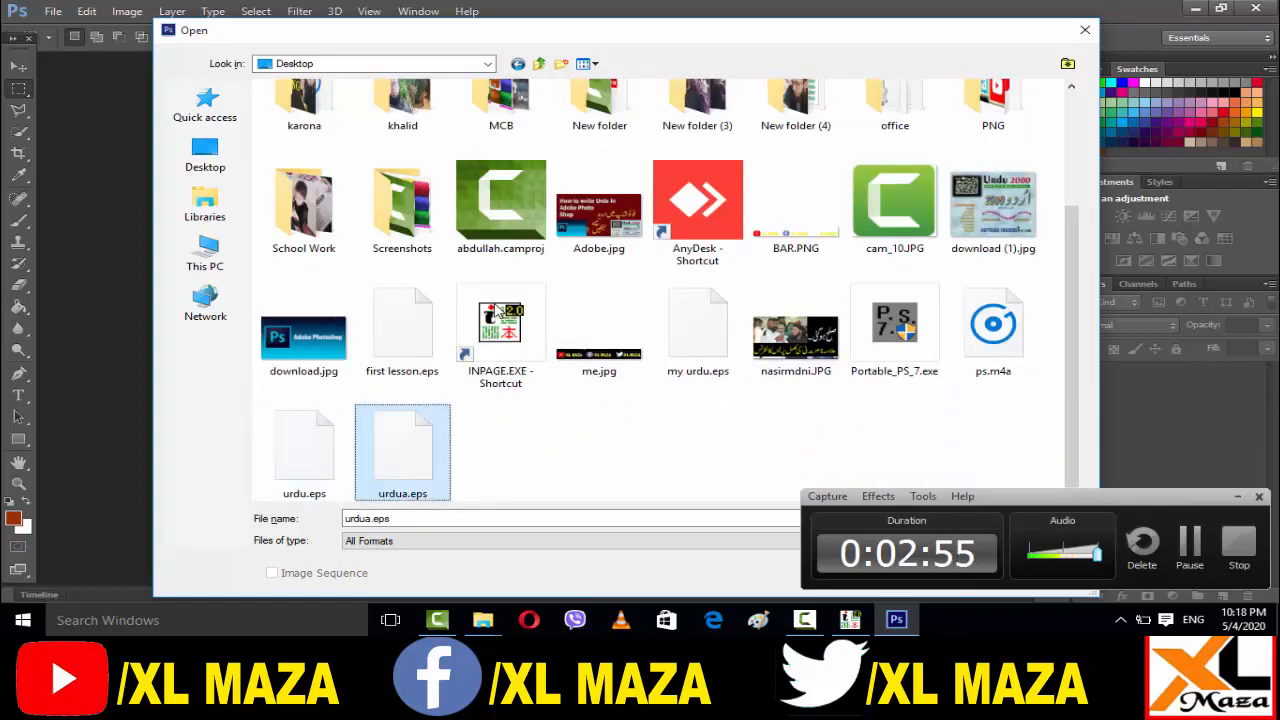
pyautogui.press('Return')
pyautogui.press('Return')
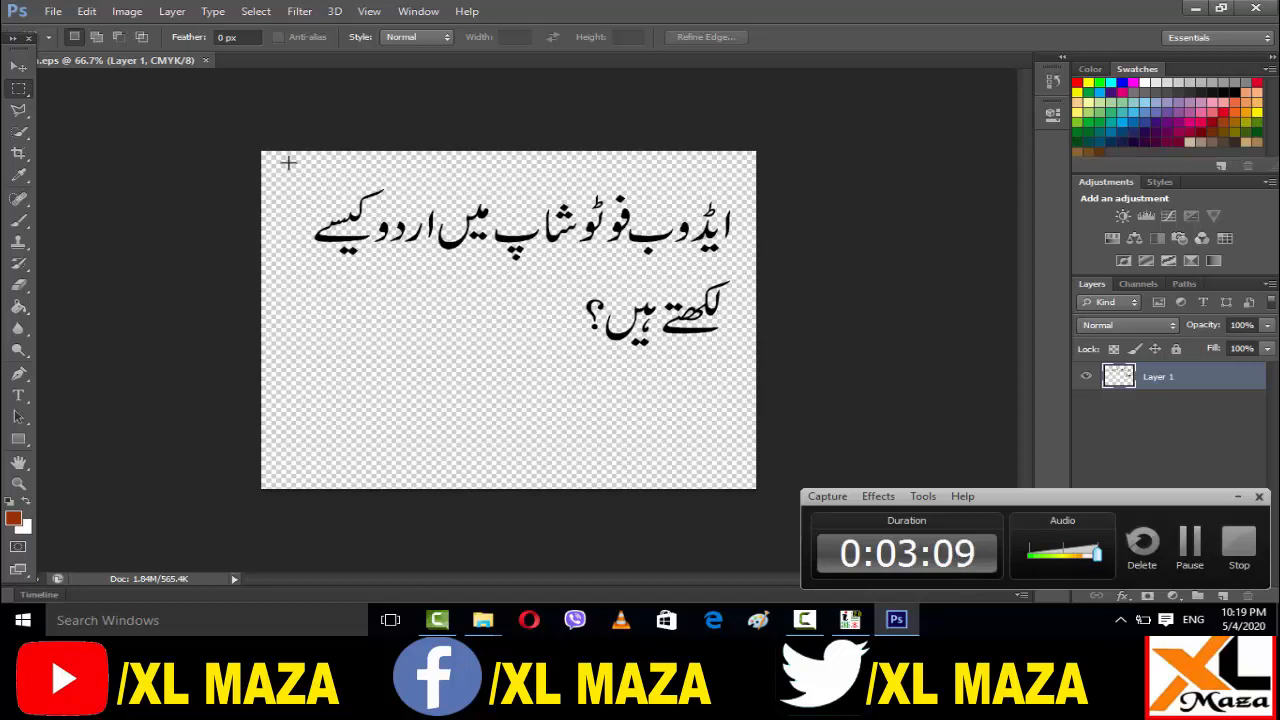
# - Create a new 1280 × 720 pixel RGB document at 72 pixels/inch, filled with the background color
pyautogui.hotkey('ctrl', 'n')
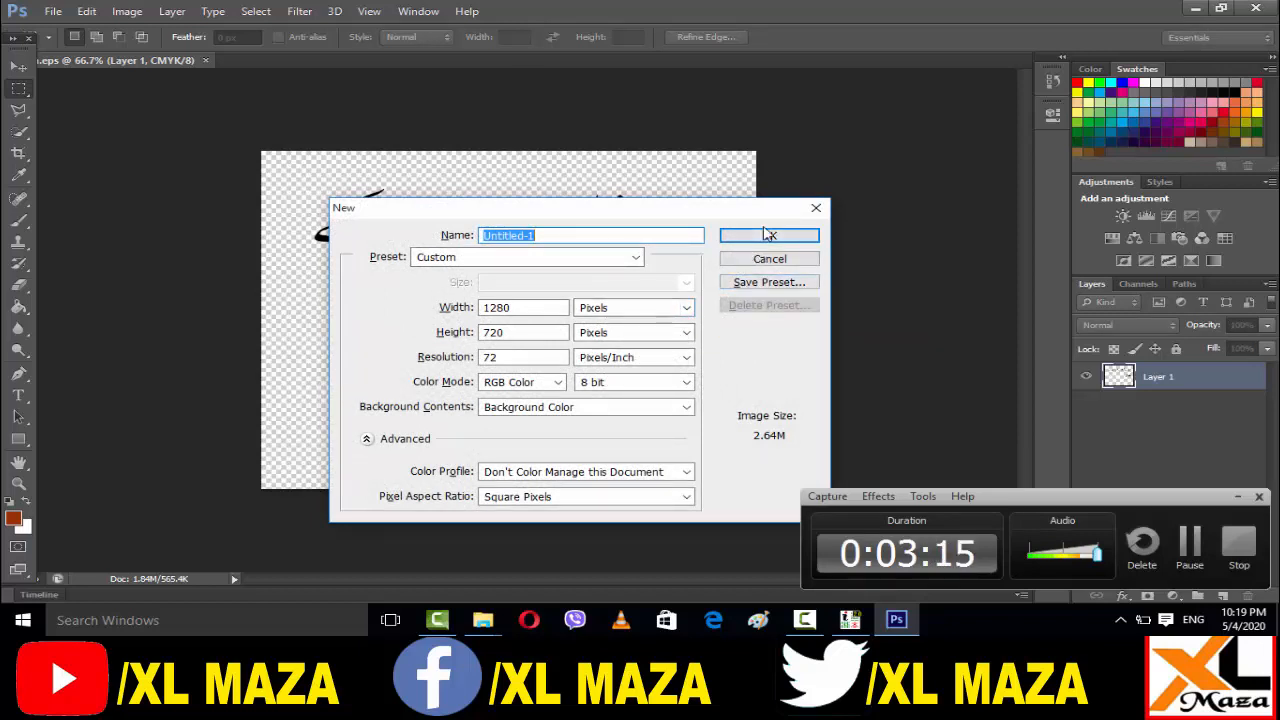
pyautogui.moveTo(700, 218); pyautogui.dragTo(597, 177)
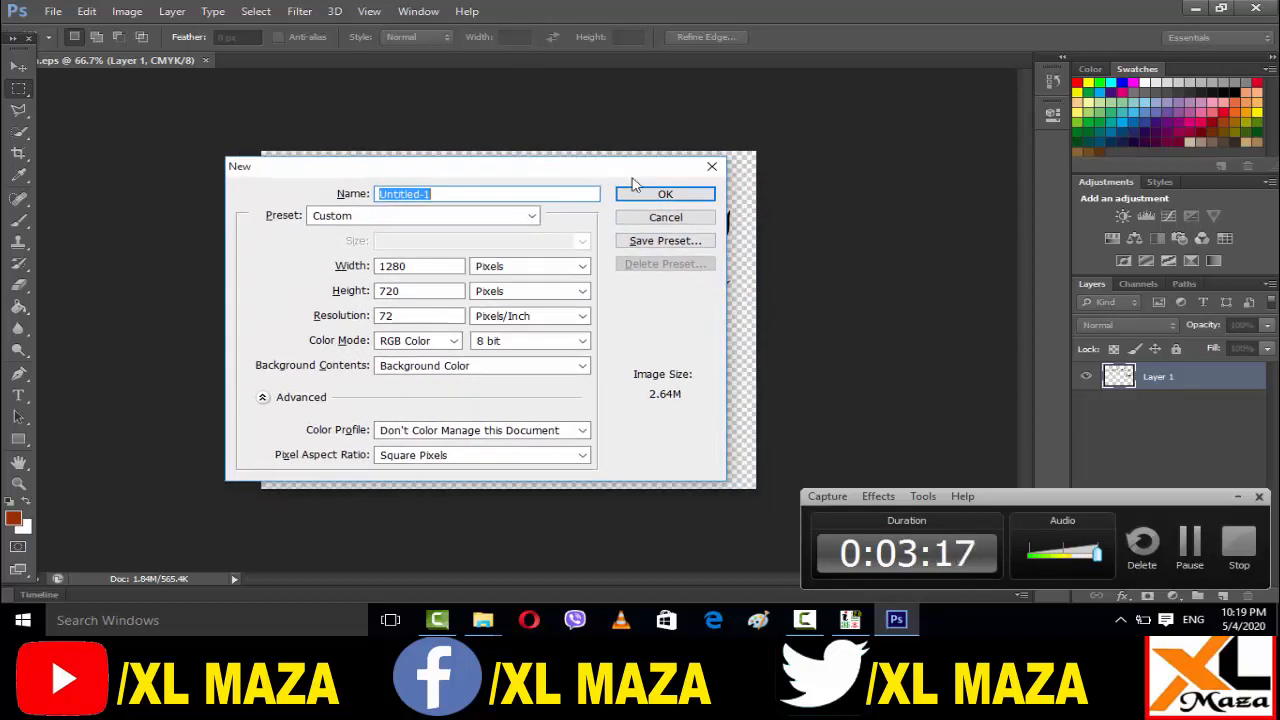
pyautogui.click(659, 199)
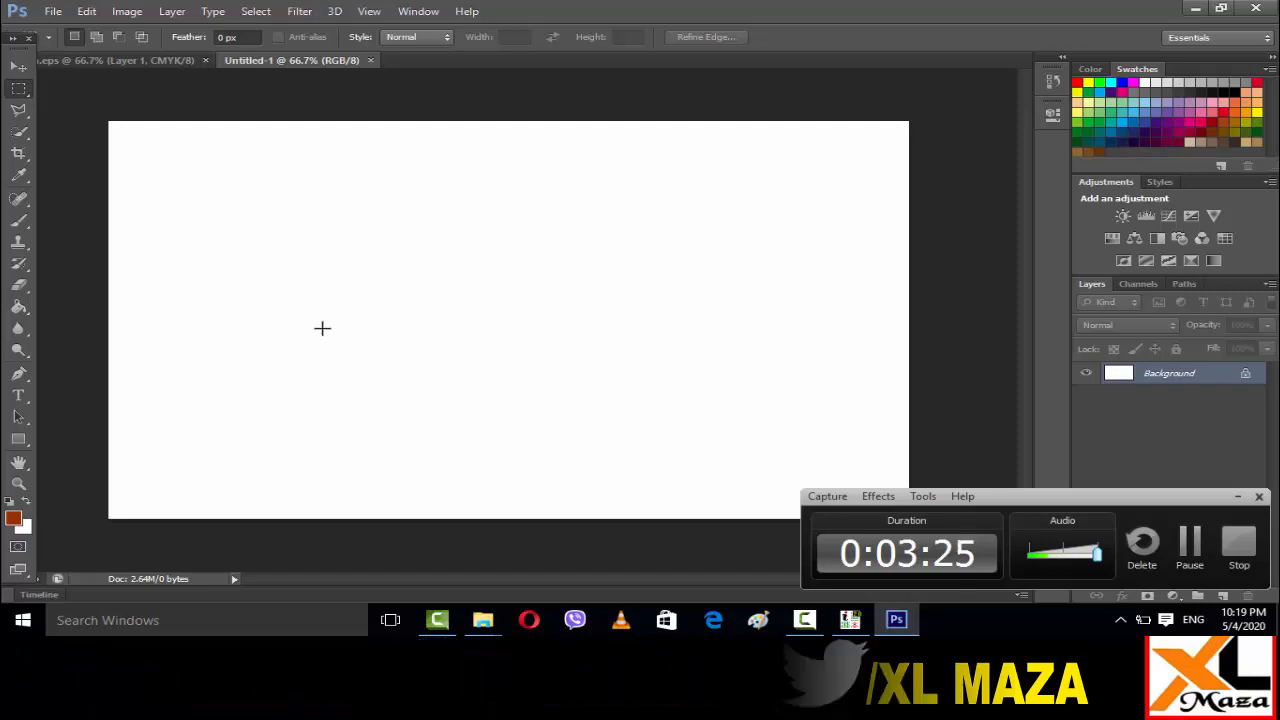
# - Fill the blank canvas of the new document with the reddish-brown foreground color using the Paint Bucket tool
pyautogui.press('g')
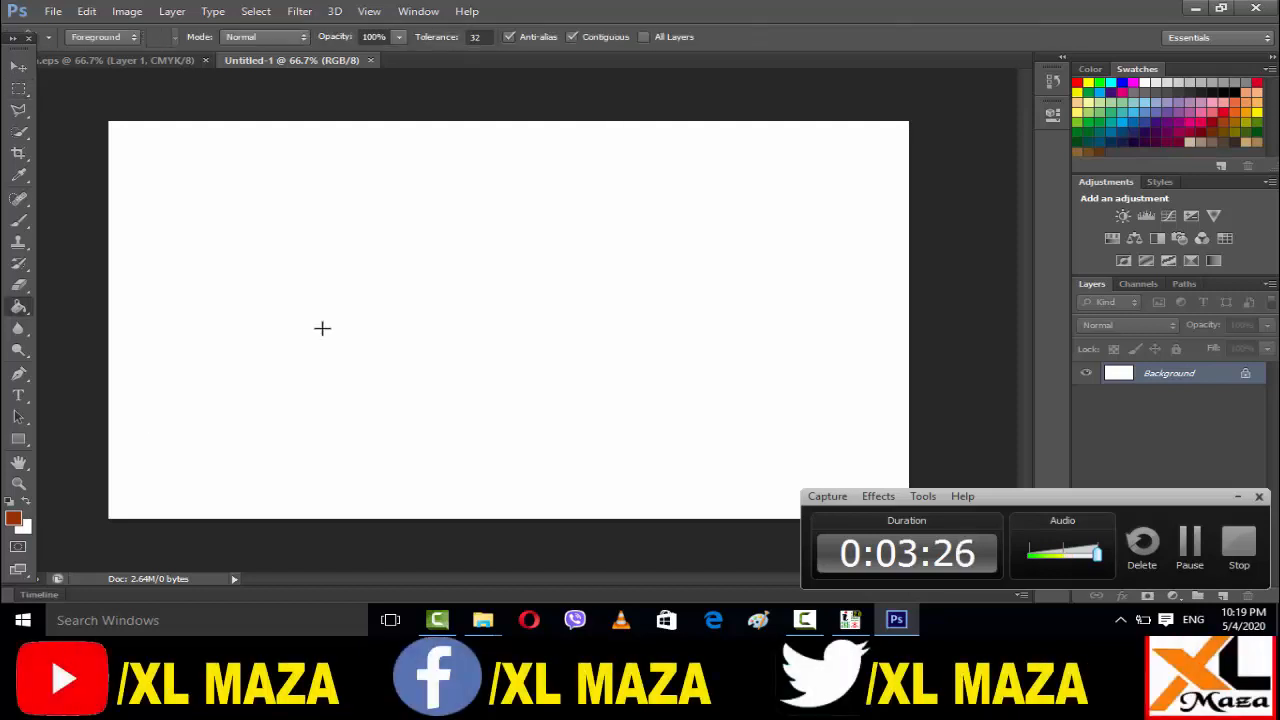
pyautogui.click(264, 276)
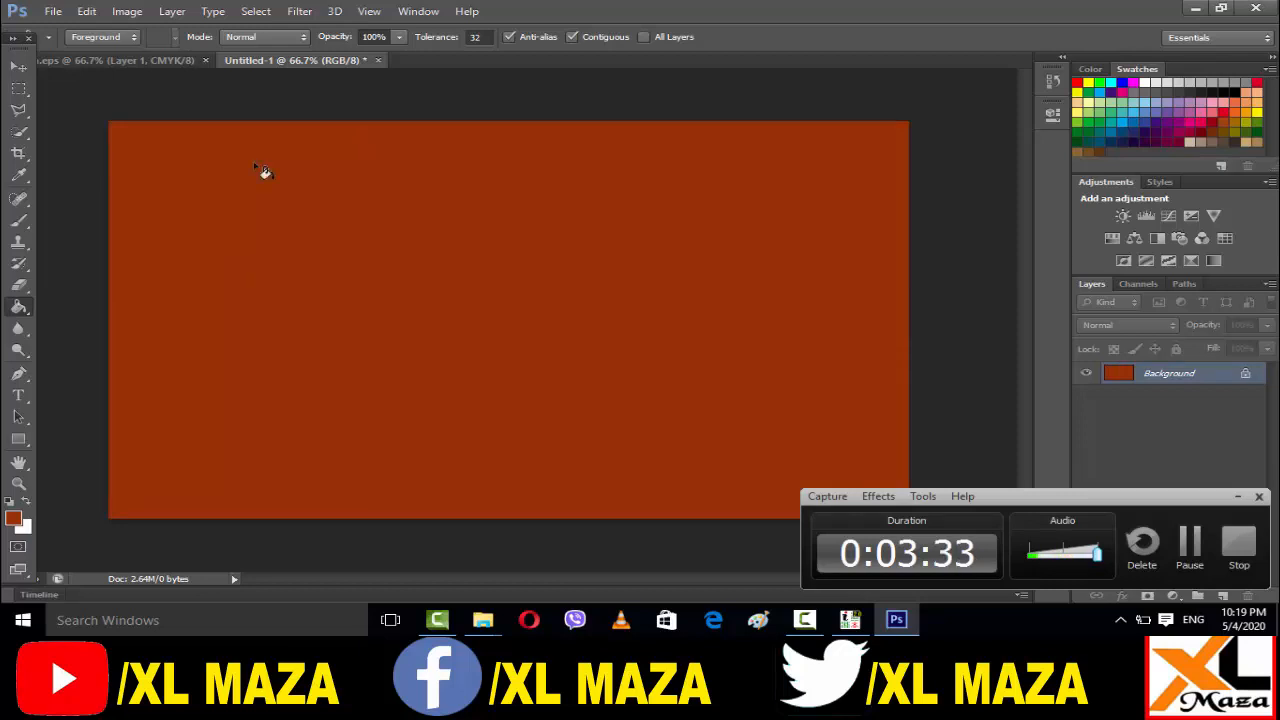
# - Undock urdua.eps into a floating window placed over the lower part of the colored document
pyautogui.click(154, 62)
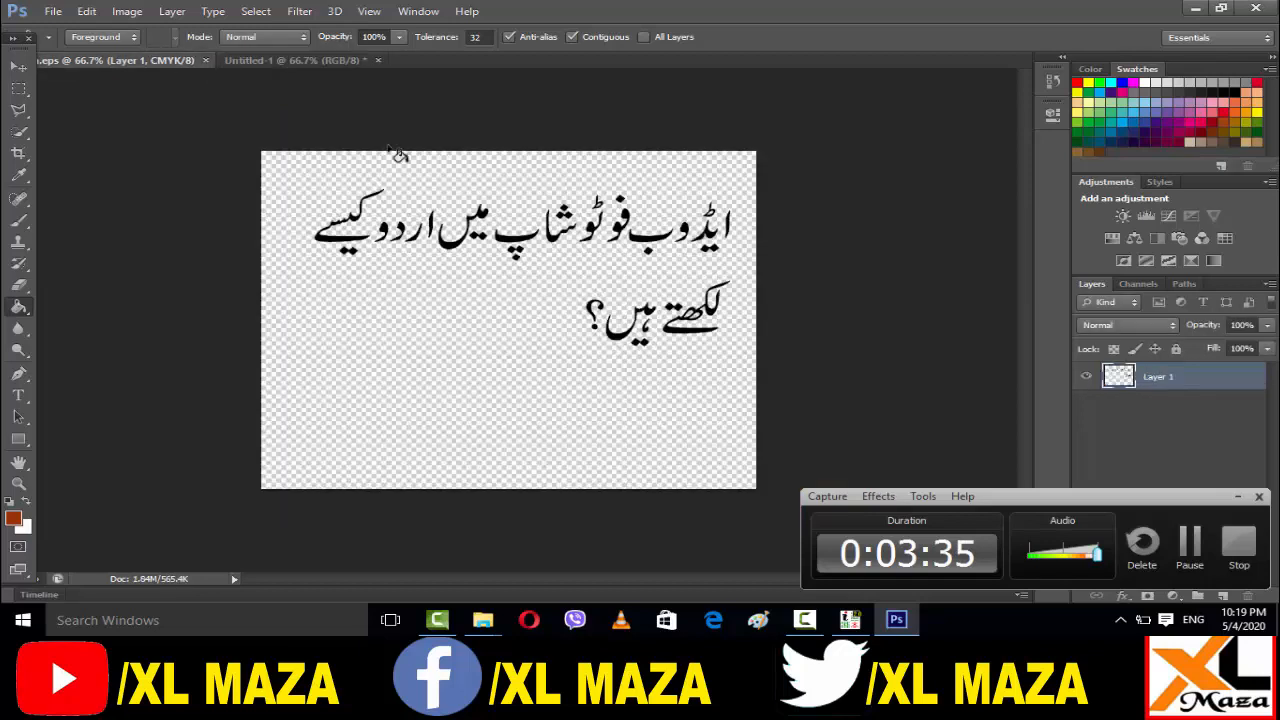
pyautogui.moveTo(153, 66); pyautogui.dragTo(240, 206)
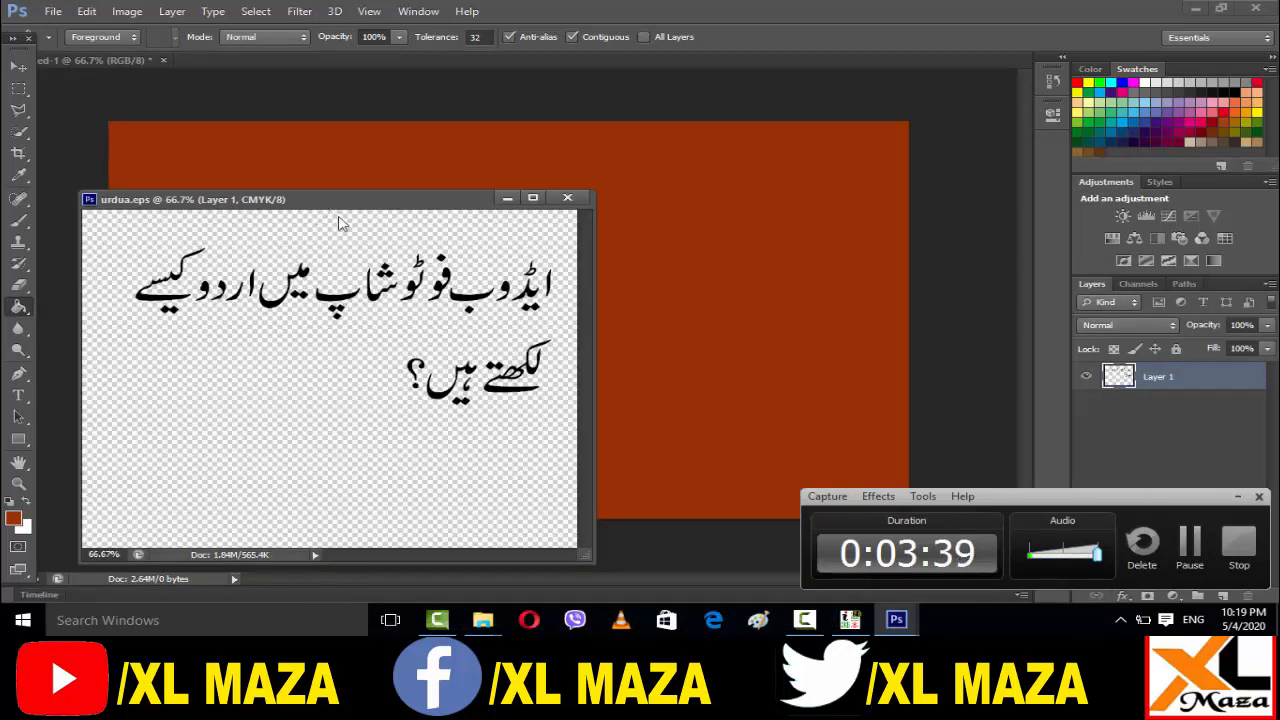
pyautogui.moveTo(332, 202); pyautogui.dragTo(362, 270)
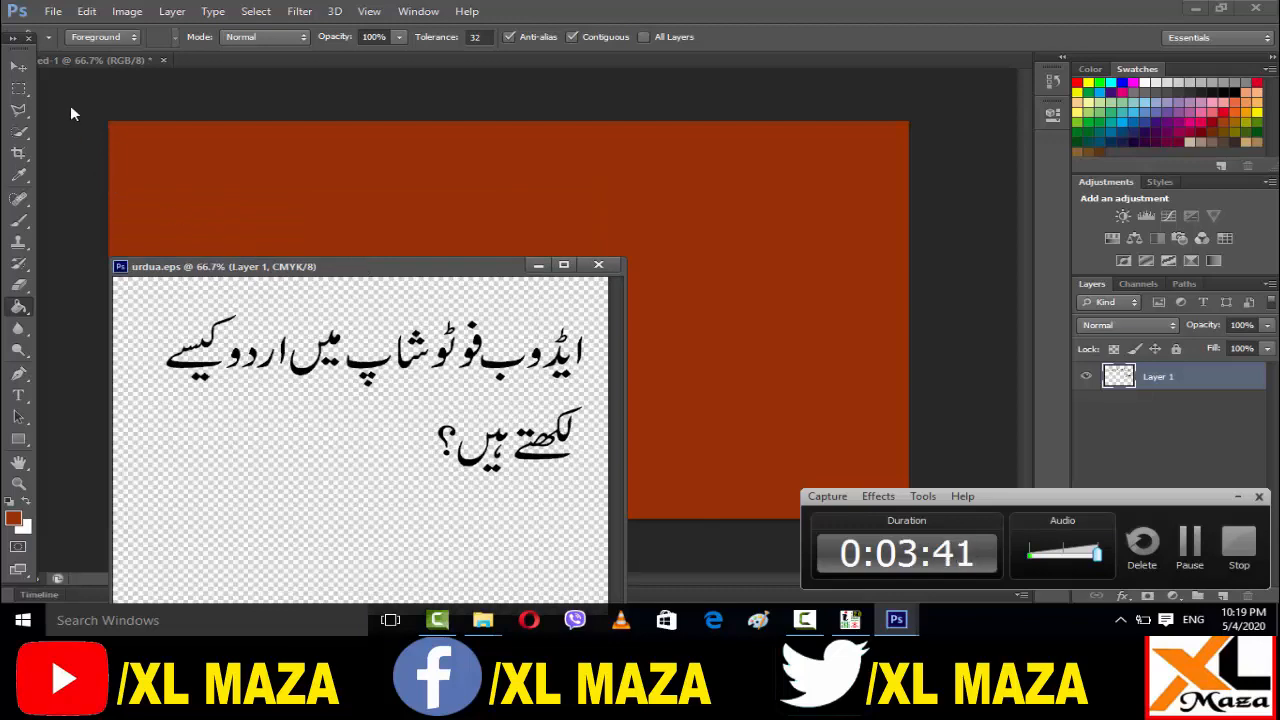
# - Select both lines of Urdu text with a rectangular marquee, copy them onto the colored document, and close urdua.eps without saving
pyautogui.click(19, 89)
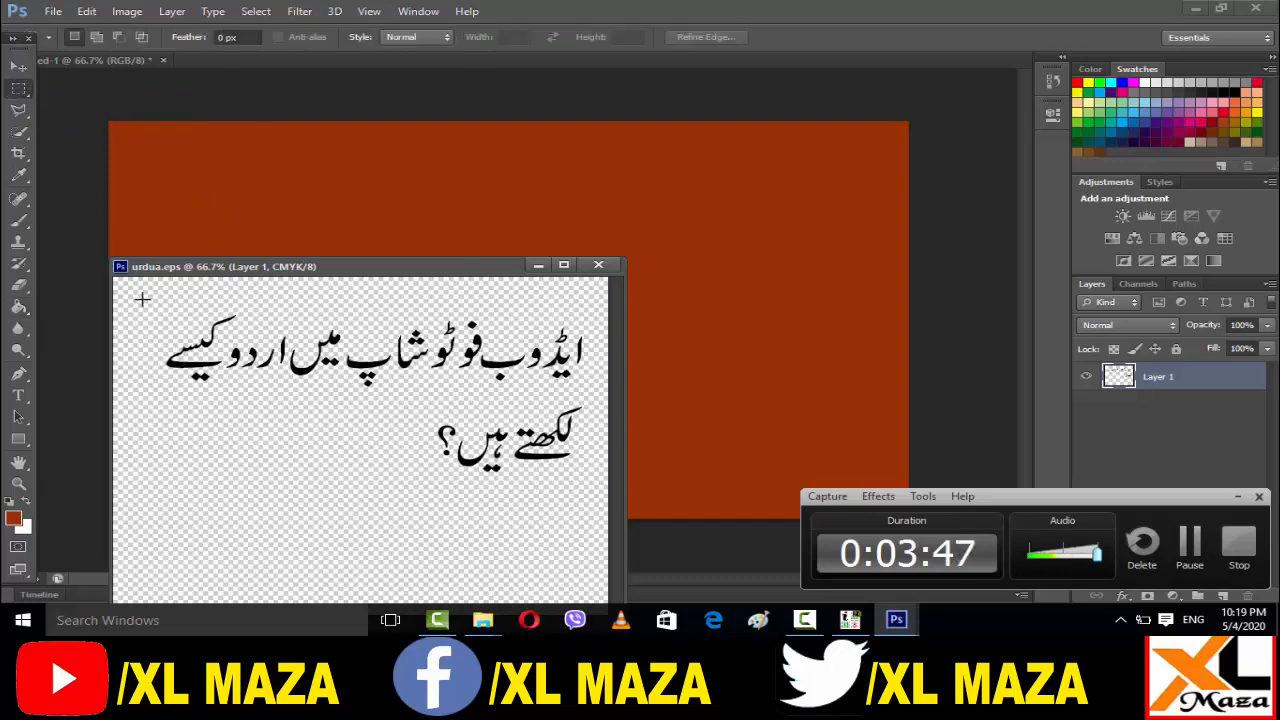
pyautogui.moveTo(142, 299); pyautogui.dragTo(600, 498)
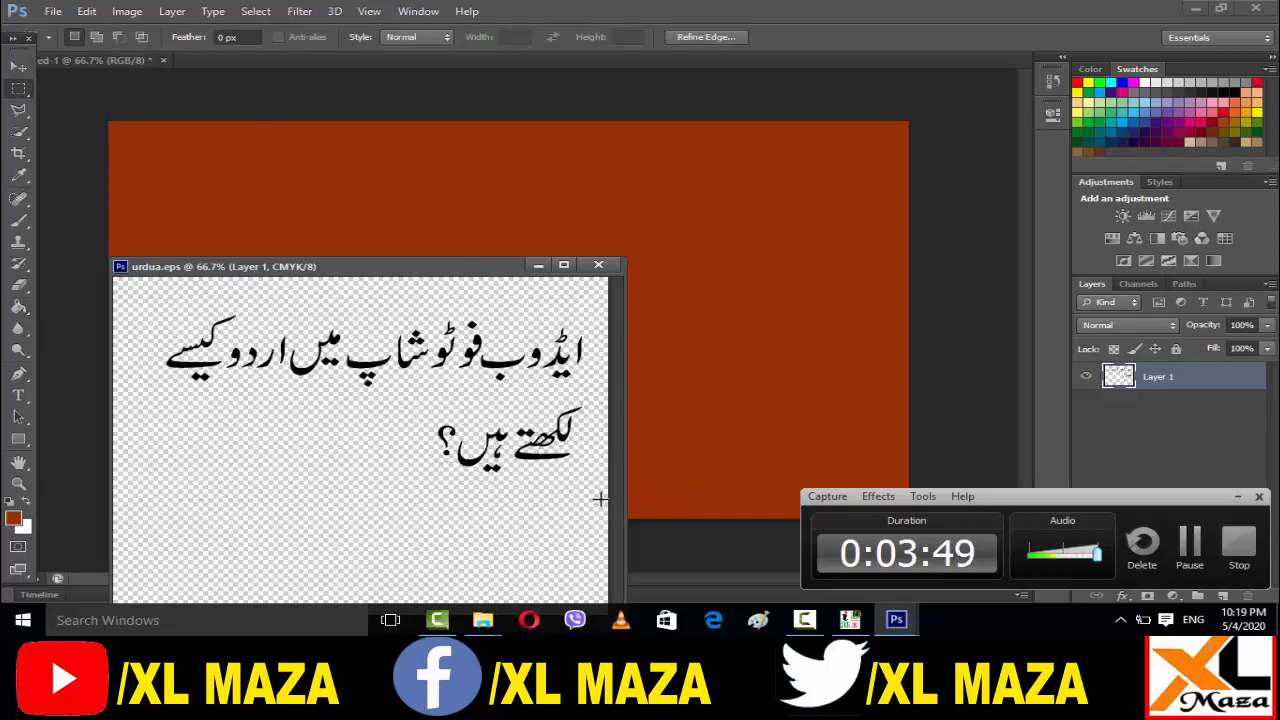
pyautogui.press('v')
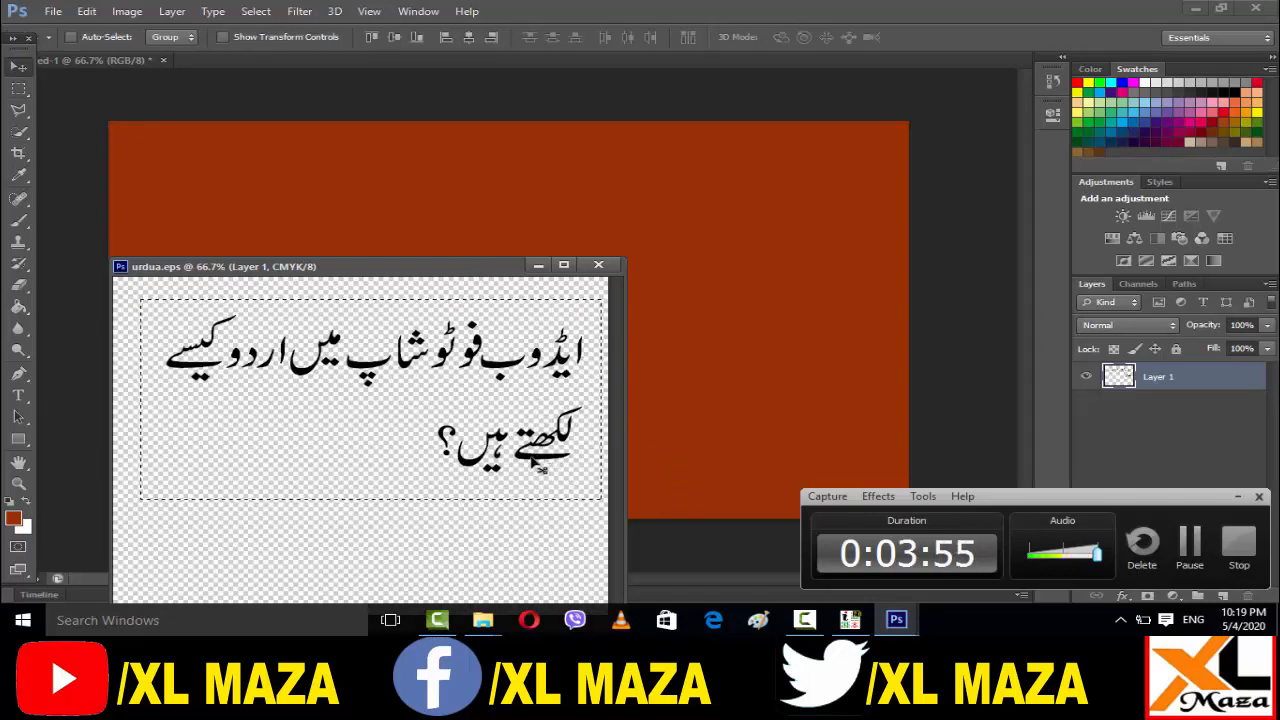
pyautogui.moveTo(537, 462); pyautogui.dragTo(762, 347)
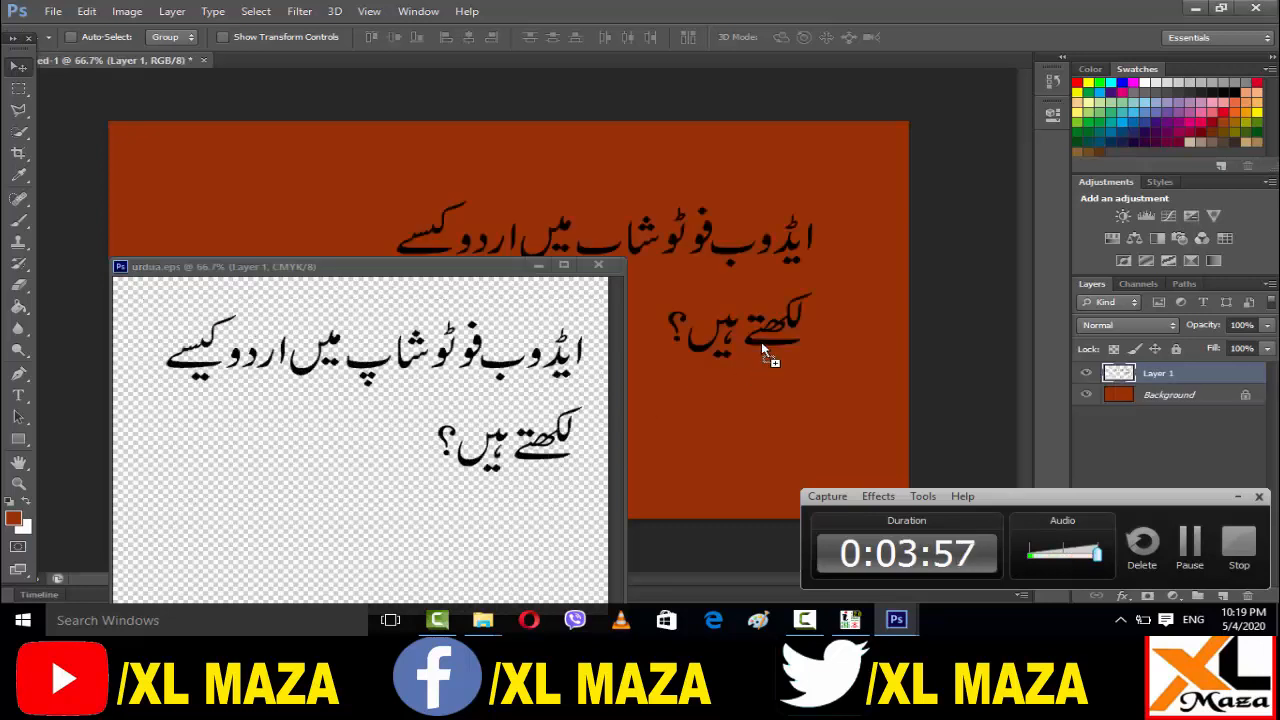
pyautogui.click(598, 265)
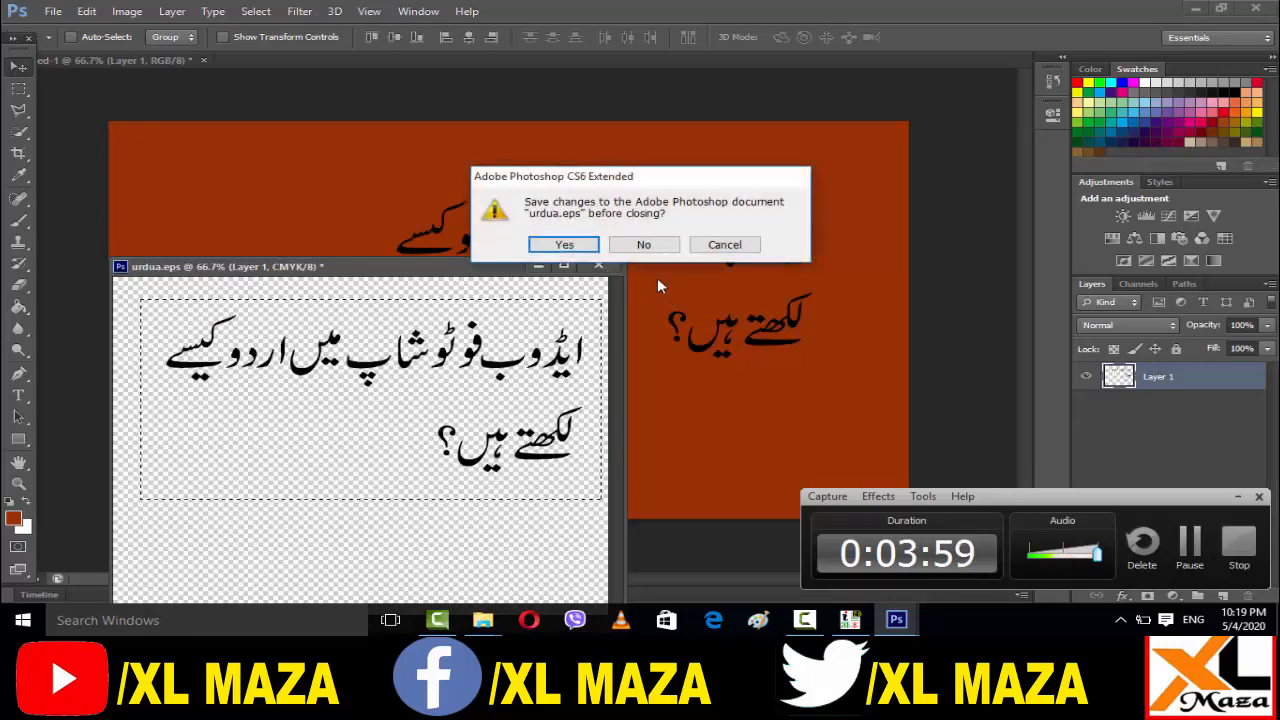
pyautogui.click(643, 245)
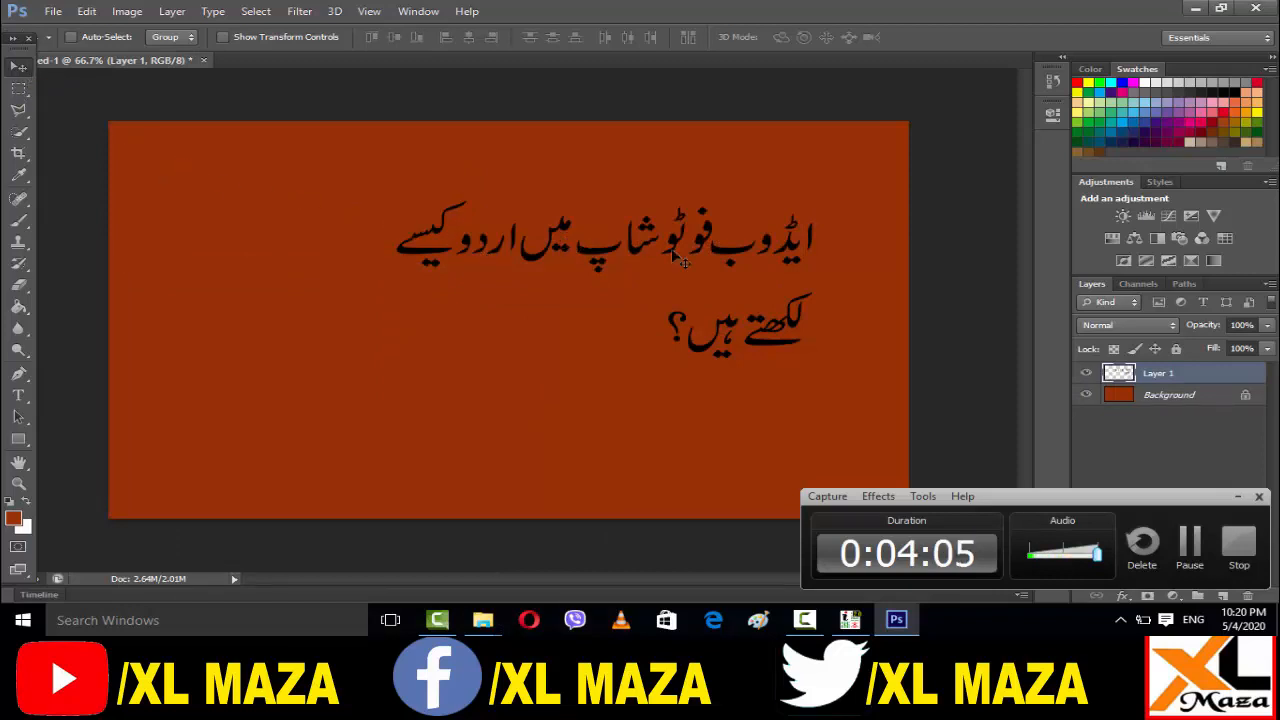
# - Move the Urdu text toward the canvas's lower left and enlarge it with Free Transform to span most of the canvas
pyautogui.moveTo(708, 242); pyautogui.dragTo(465, 328)
pyautogui.hotkey('ctrl', 't')
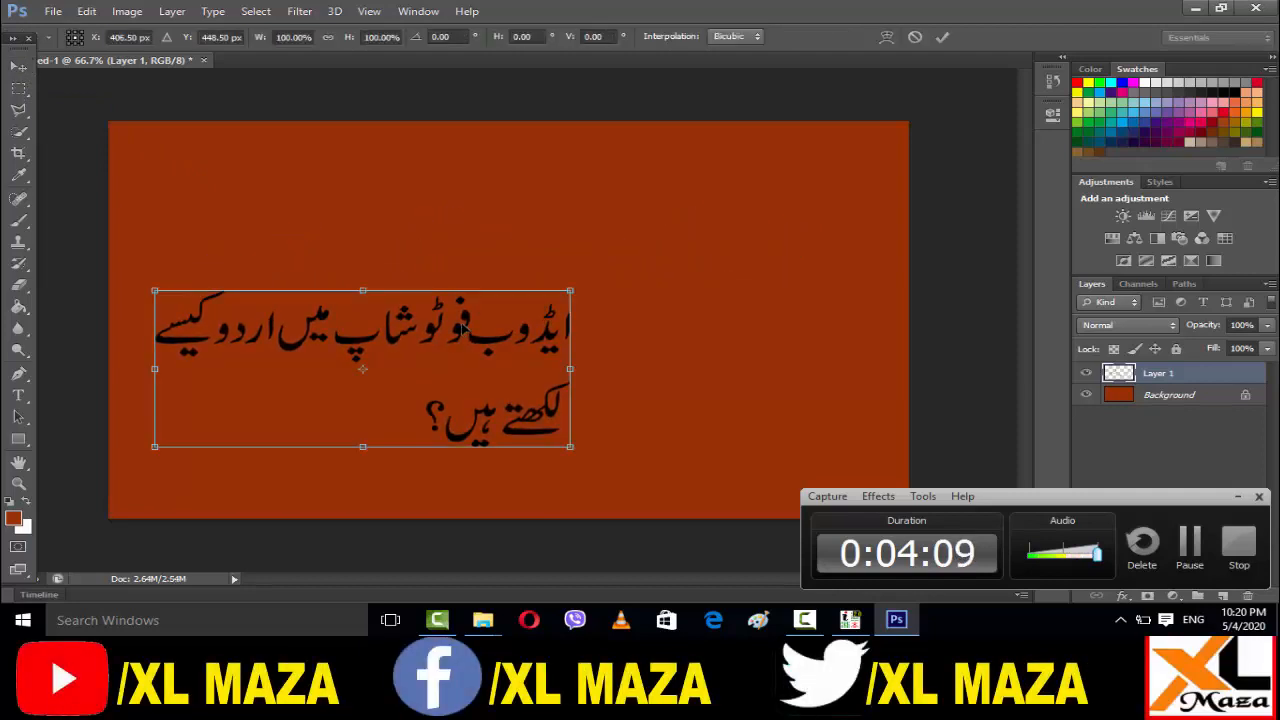
pyautogui.moveTo(570, 291); pyautogui.dragTo(857, 158)
pyautogui.press('Return')
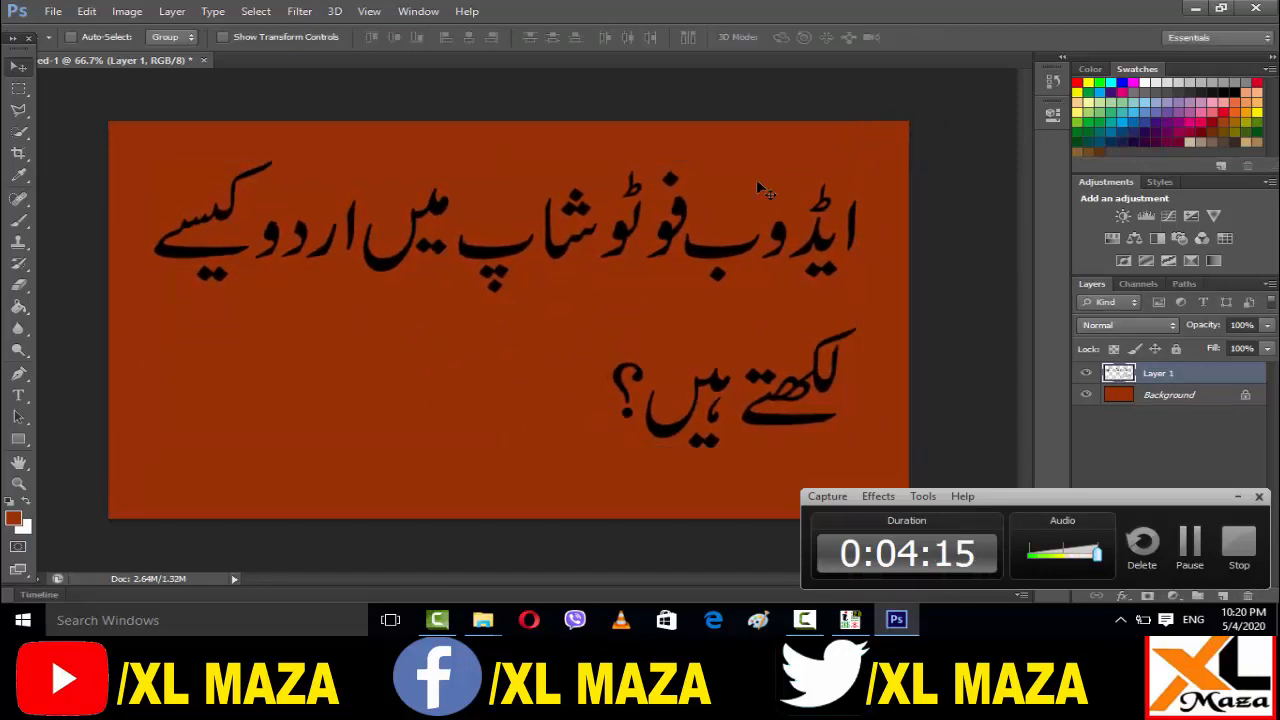